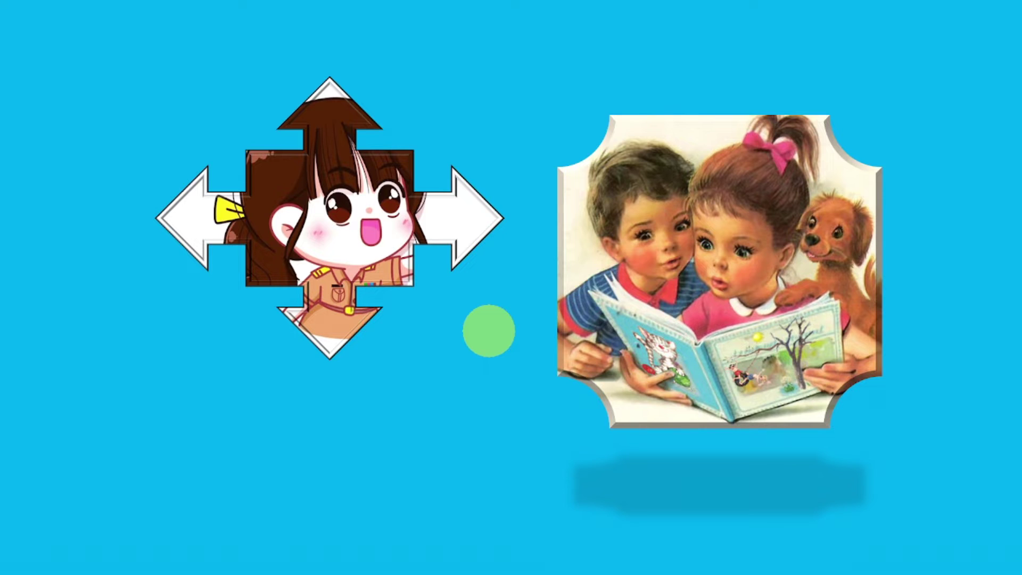
# End the running slideshow to return to editing slide 1.
pyautogui.rightClick(488, 331)
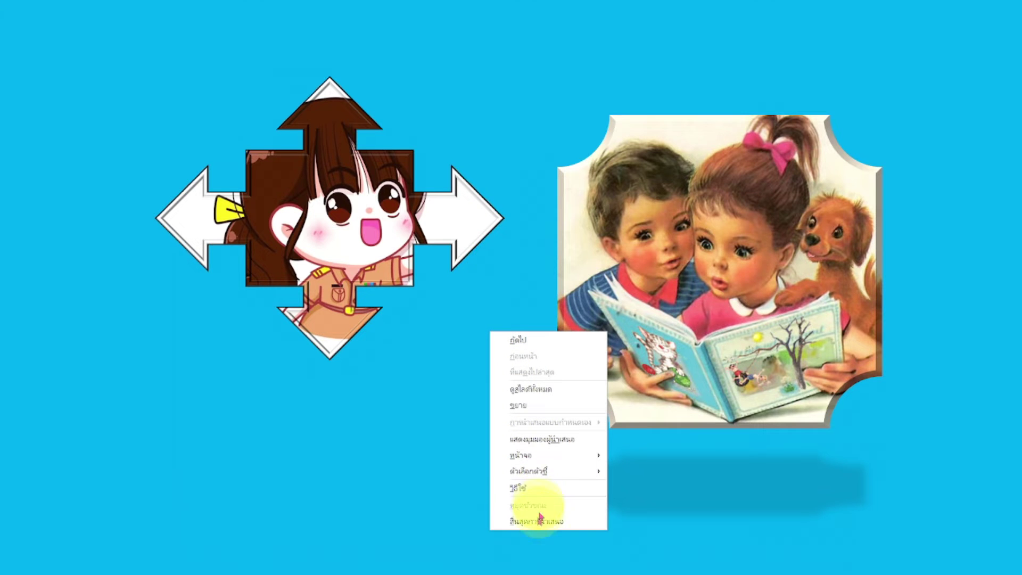
pyautogui.click(537, 519)
# Insert a new blank slide after slide 1 in the thumbnail pane.
pyautogui.click(108, 199)
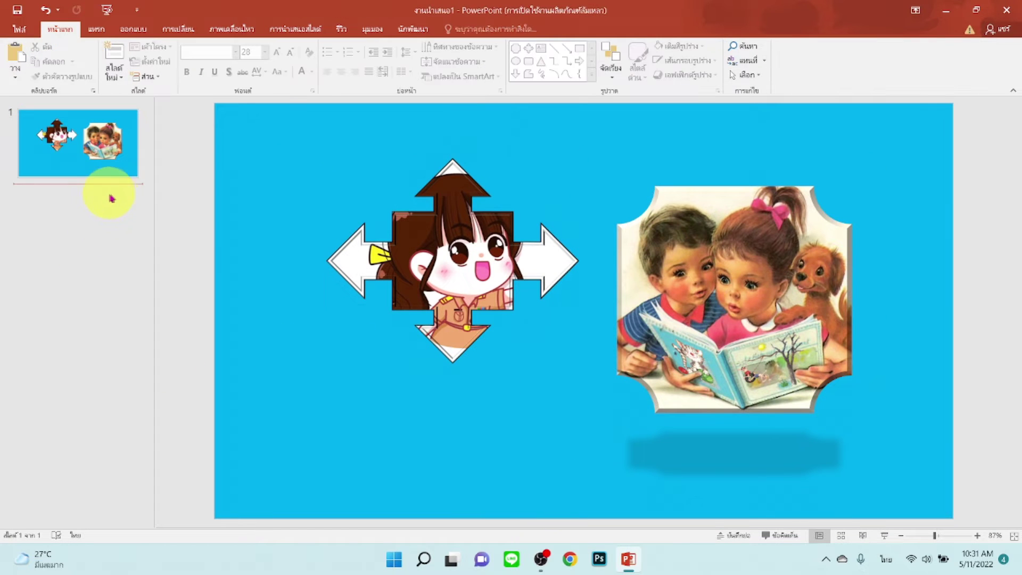
pyautogui.press('Return')
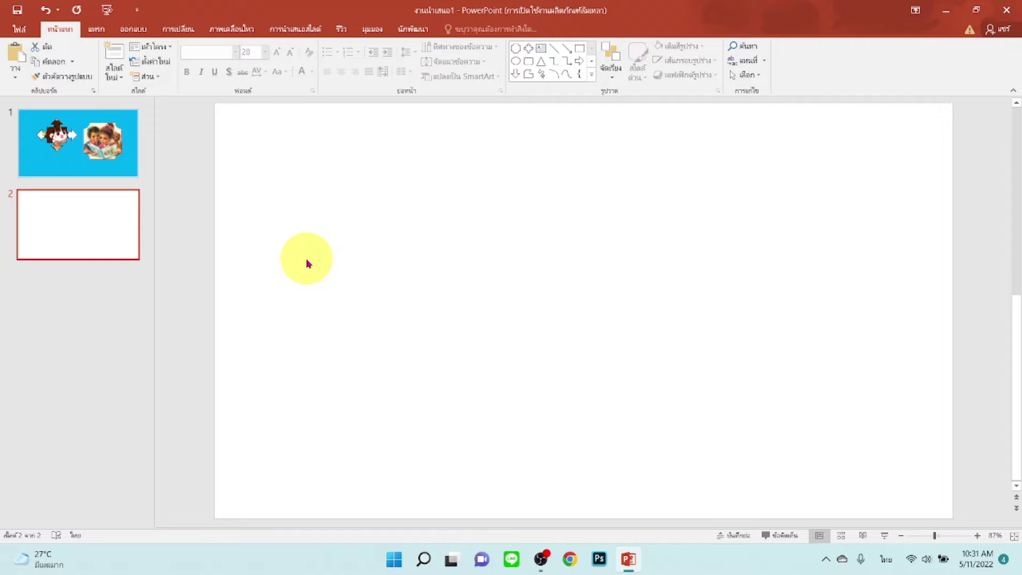
# Apply a pale blue gradient fill to the second slide's background.
pyautogui.rightClick(308, 263)
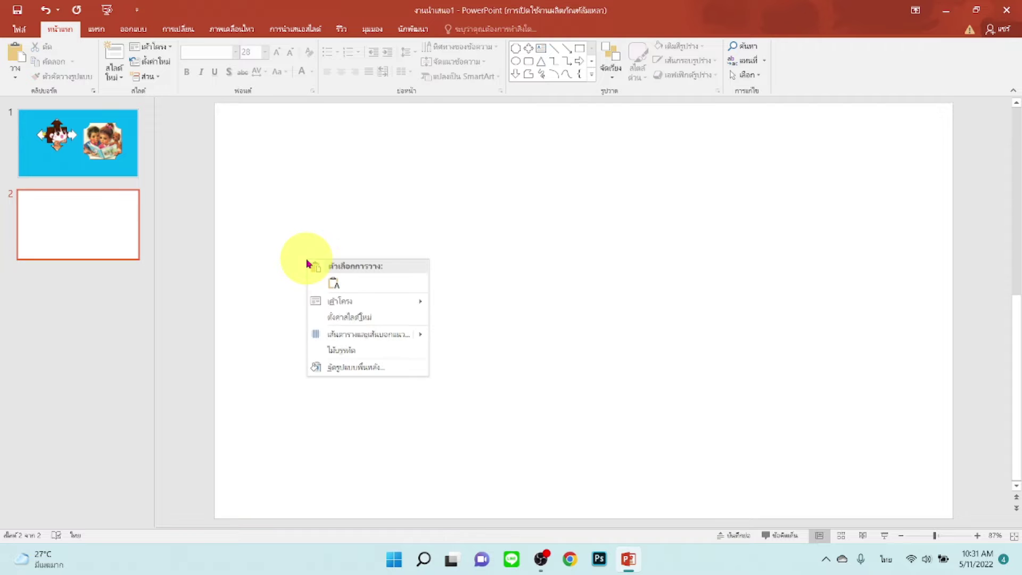
pyautogui.click(354, 367)
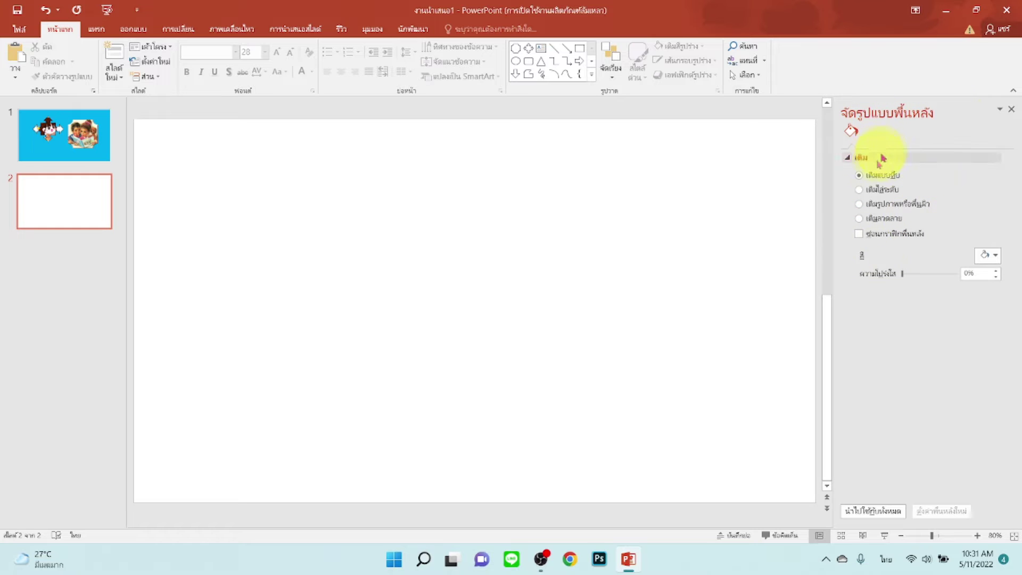
pyautogui.click(860, 190)
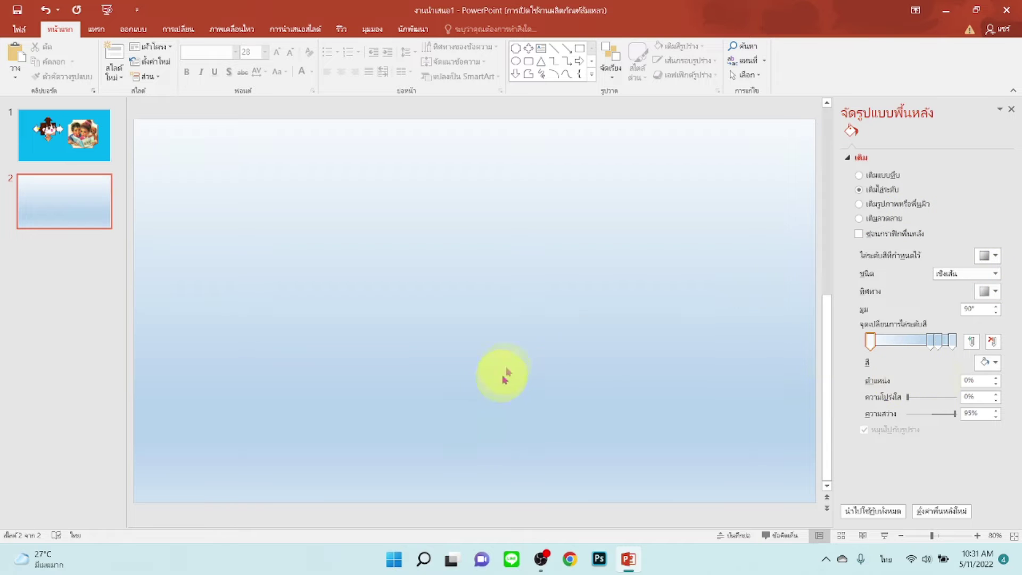
pyautogui.click(1012, 113)
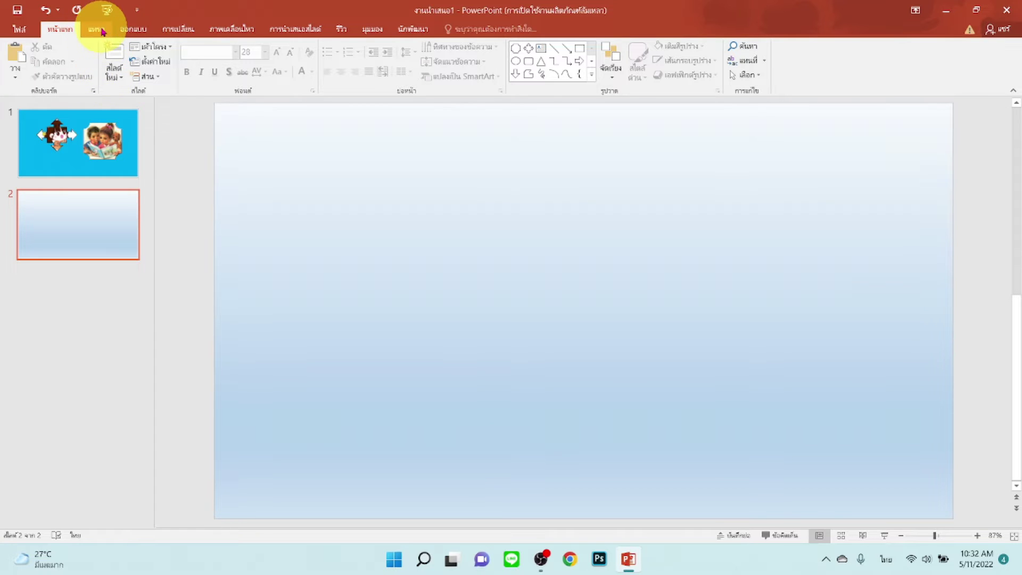
# Draw a Heart shape about 4.12 by 4.77 inches and centre it on slide 2.
pyautogui.click(101, 31)
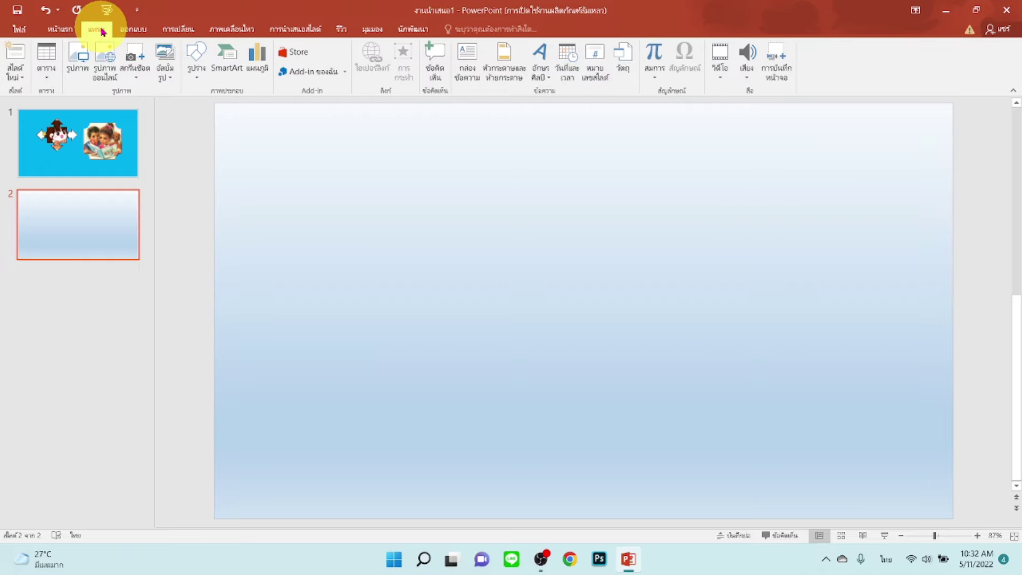
pyautogui.click(196, 54)
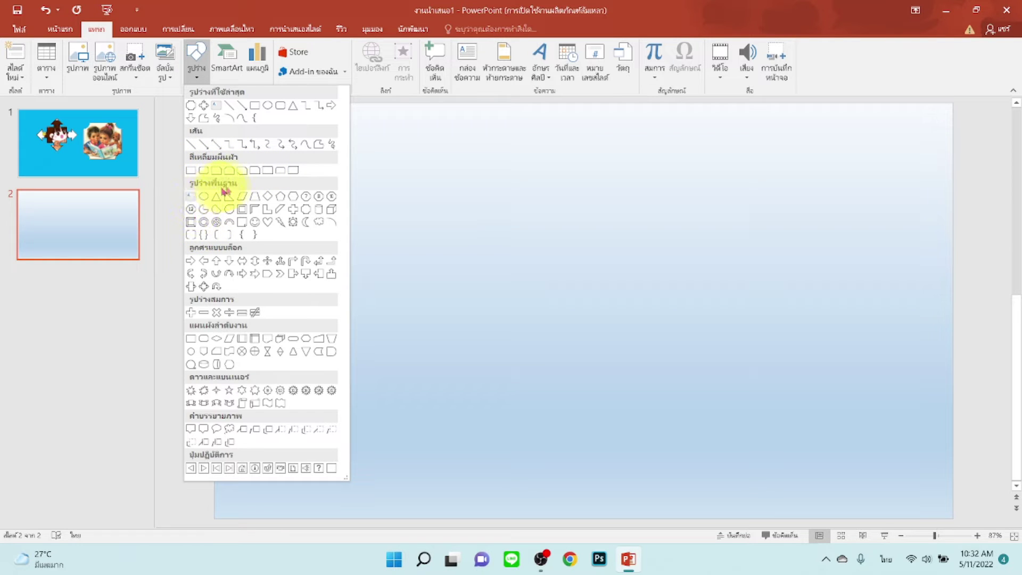
pyautogui.click(268, 225)
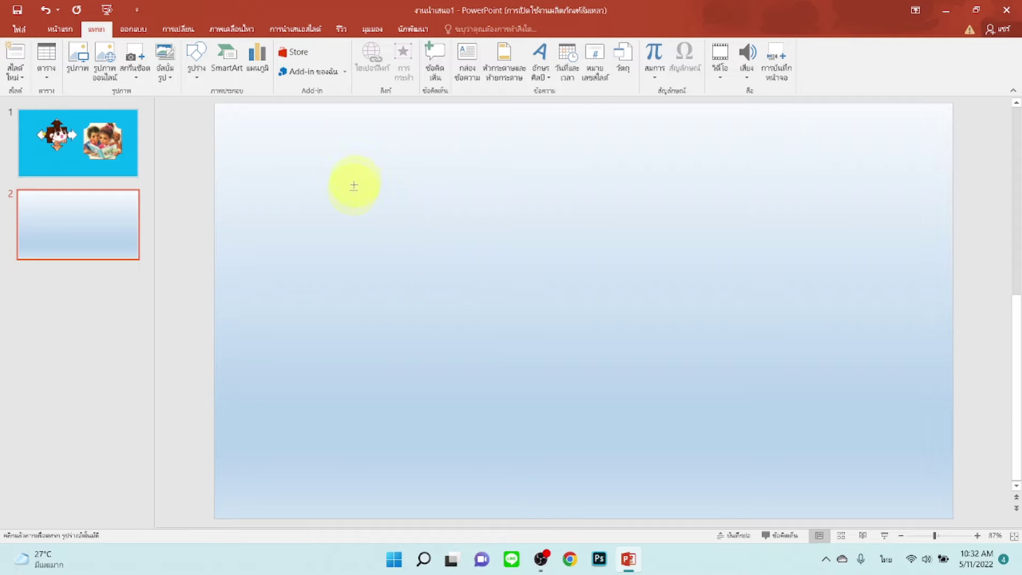
pyautogui.moveTo(347, 169)
pyautogui.mouseDown()
pyautogui.moveTo(583, 394)
pyautogui.moveTo(607, 396)
pyautogui.mouseUp()
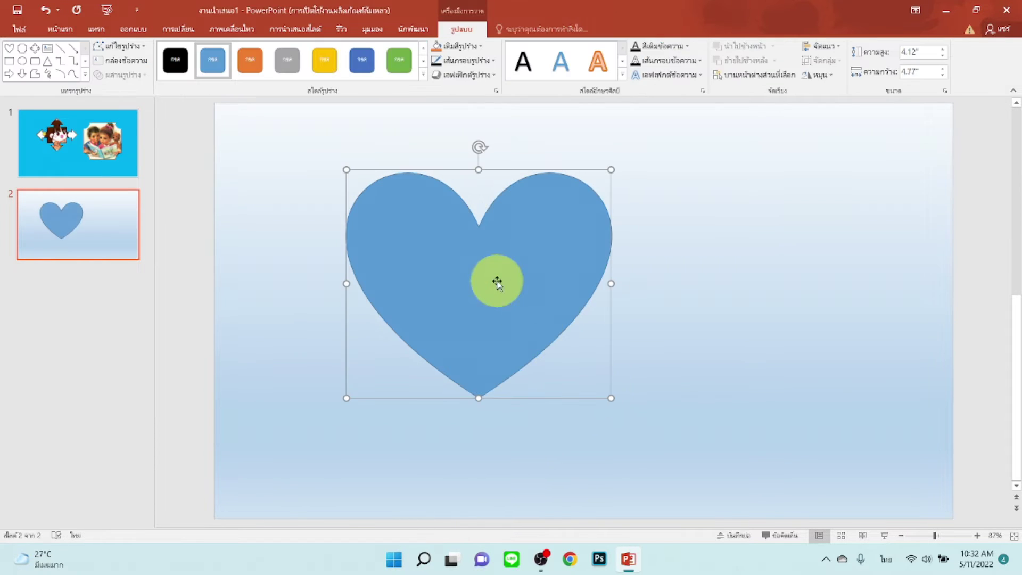
pyautogui.moveTo(497, 281); pyautogui.dragTo(541, 293)
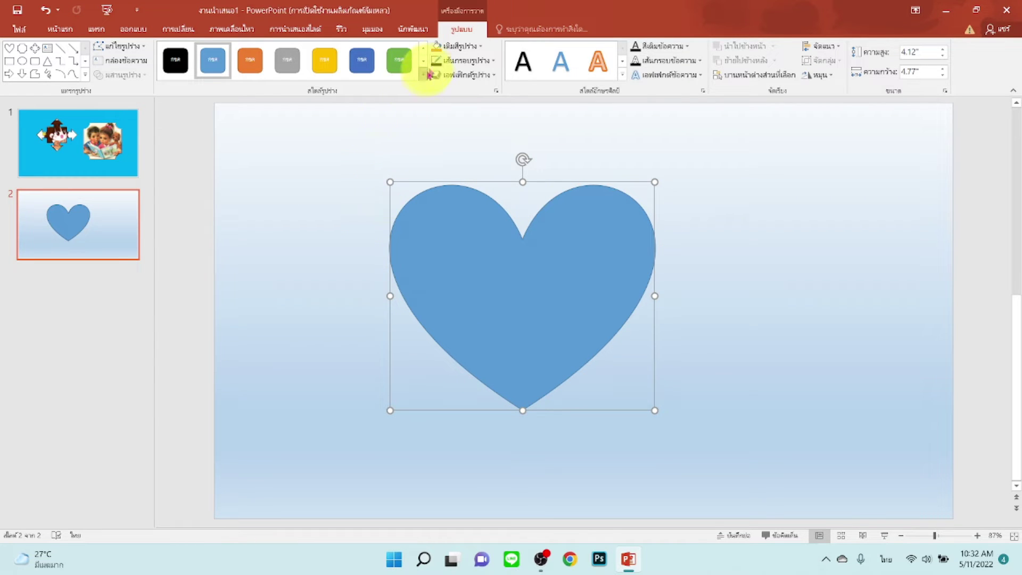
# Fill the heart with tiger-cartoon-vector-892583.jpg from the animal pictures folder.
pyautogui.click(457, 49)
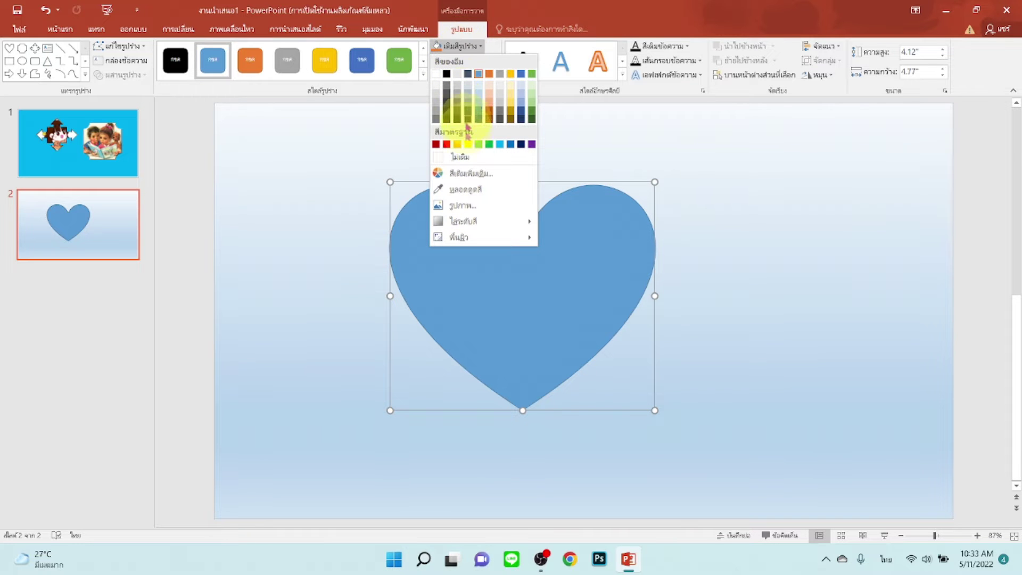
pyautogui.click(461, 209)
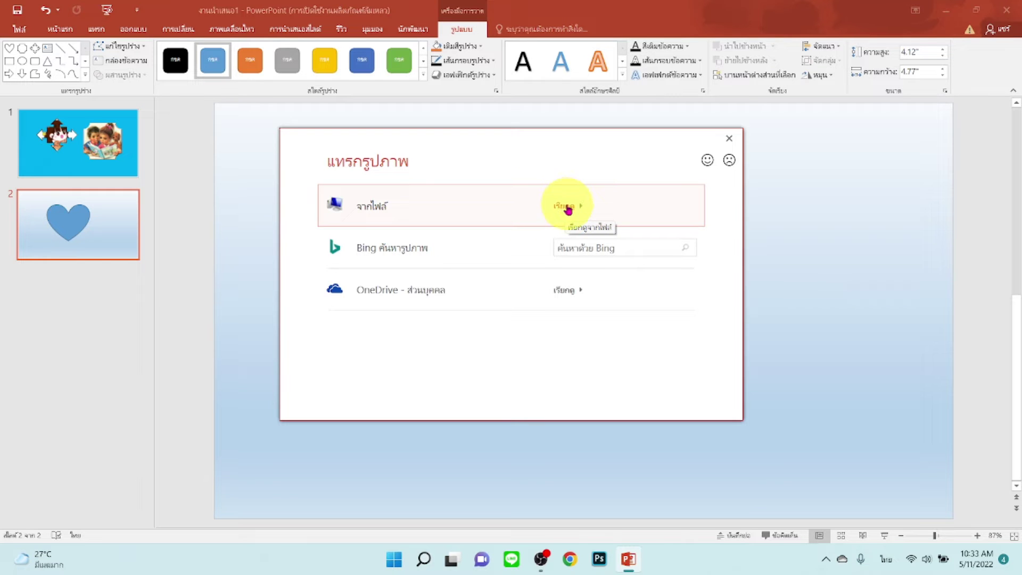
pyautogui.click(568, 208)
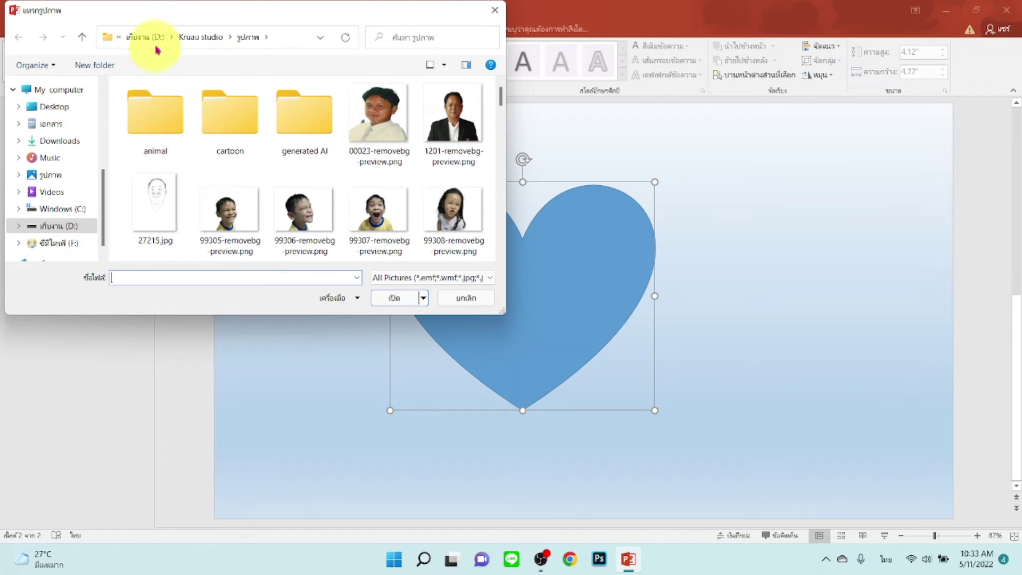
pyautogui.click(198, 38)
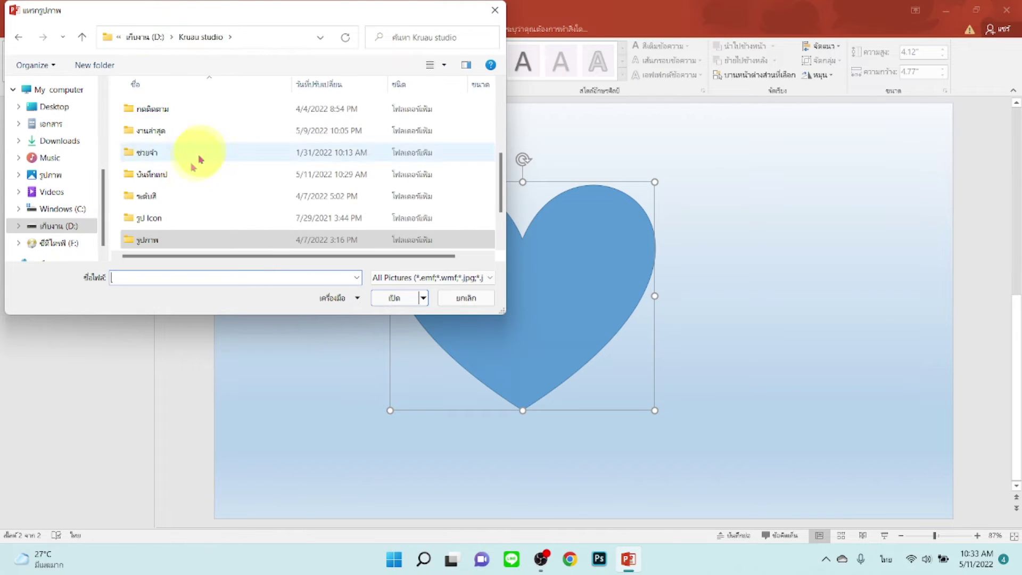
pyautogui.doubleClick(157, 242)
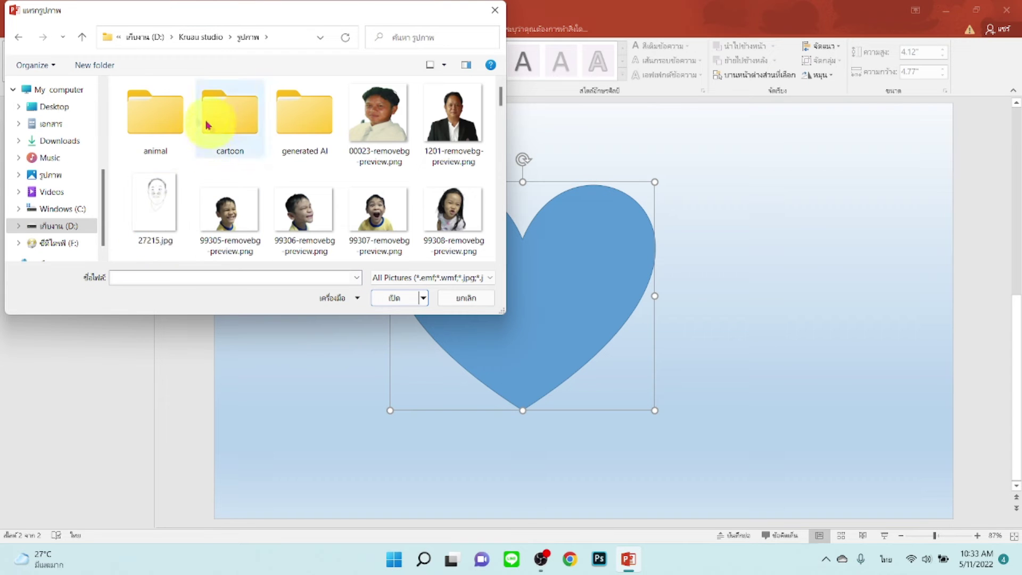
pyautogui.doubleClick(171, 120)
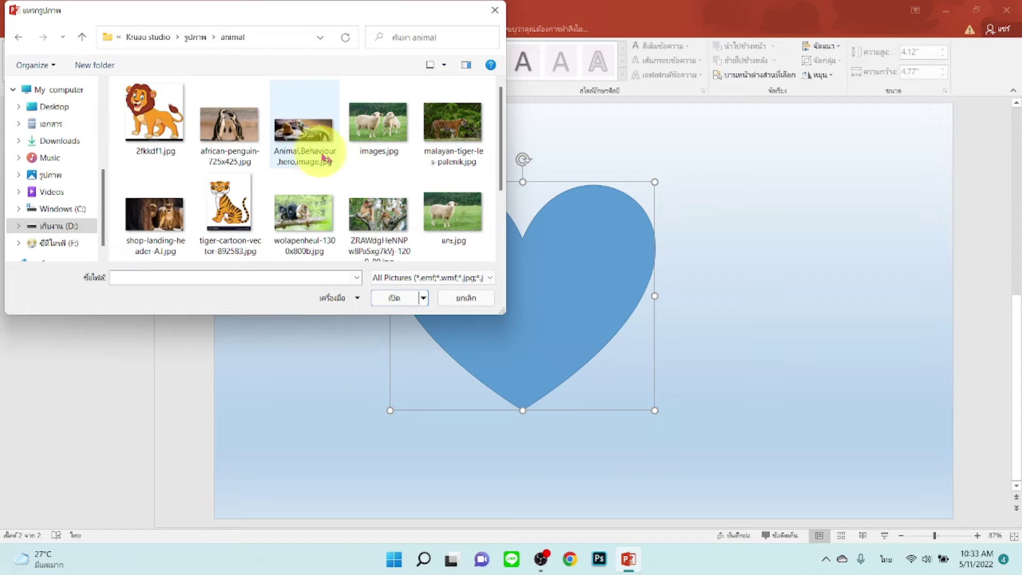
pyautogui.scroll(-1, 330, 162)
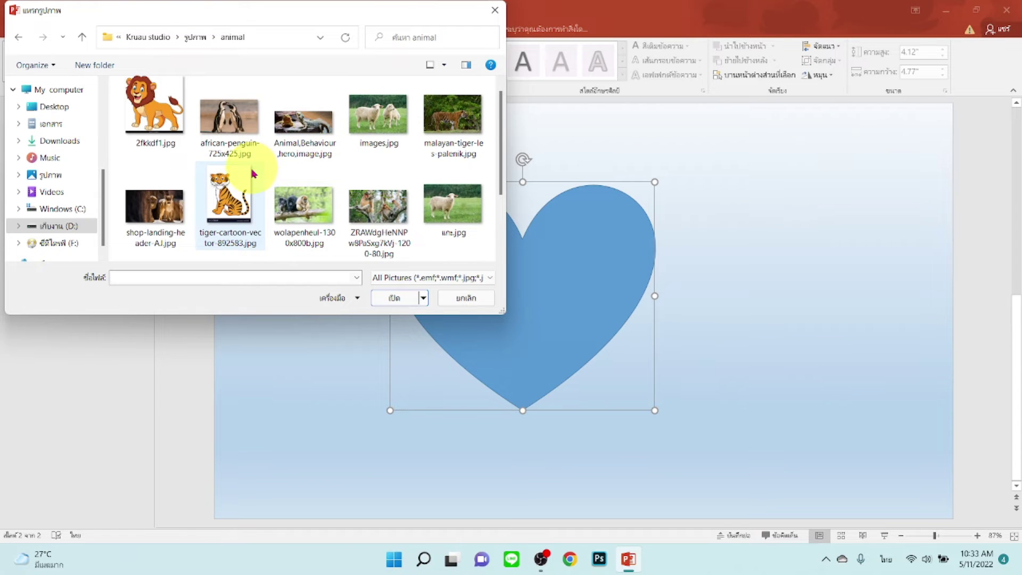
pyautogui.scroll(-2, 253, 173)
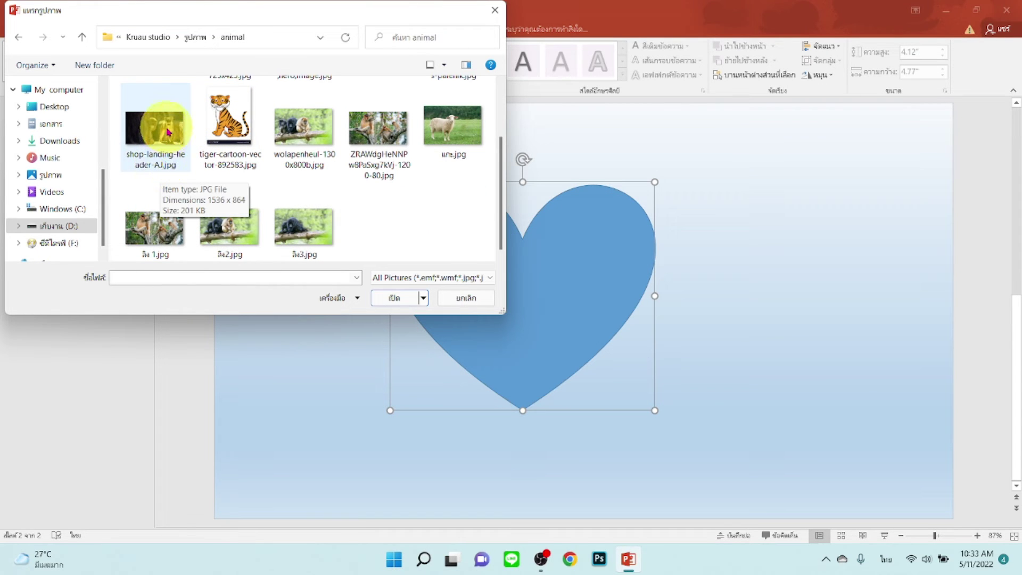
pyautogui.scroll(2, 192, 205)
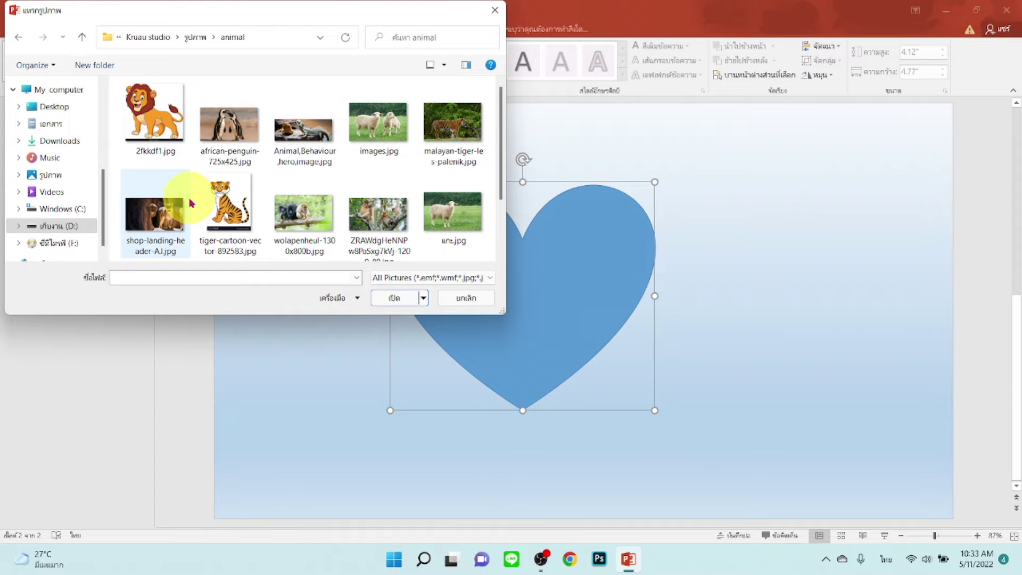
pyautogui.scroll(-1, 190, 203)
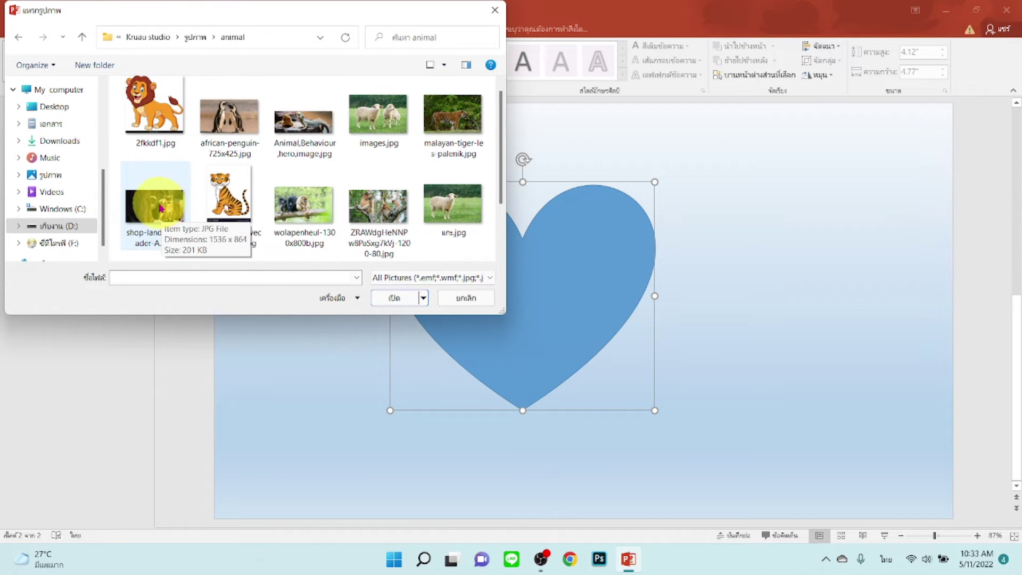
pyautogui.click(223, 195)
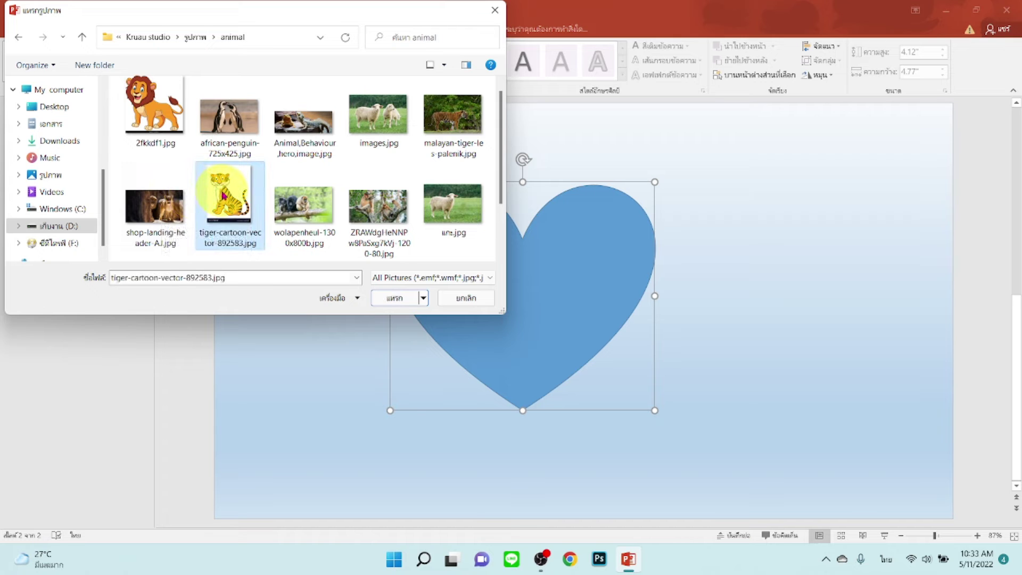
pyautogui.click(394, 299)
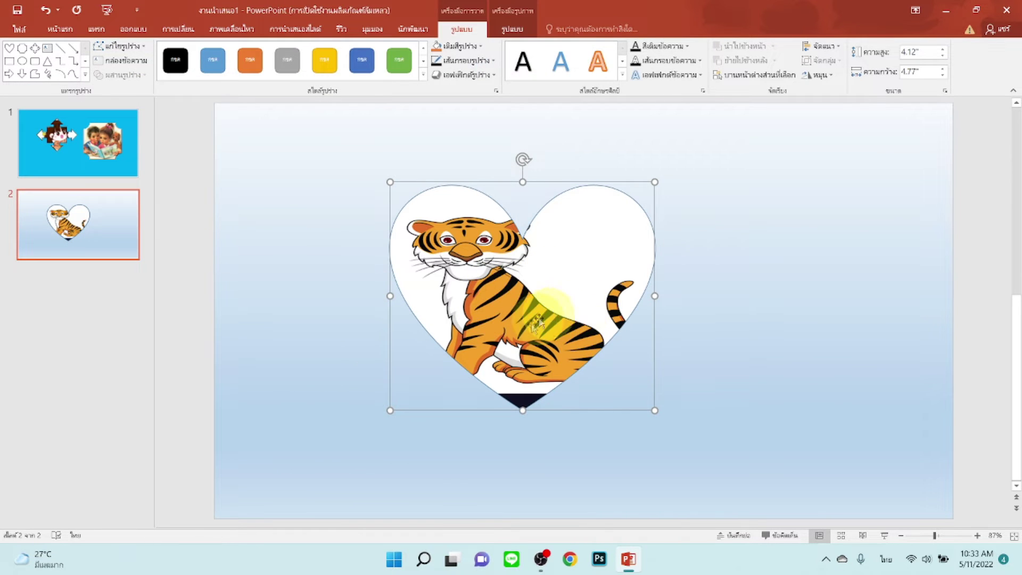
# Stretch the tiger heart to about 4.73 by 4.77 inches, shift it left, and remove its outline.
pyautogui.moveTo(584, 302); pyautogui.dragTo(454, 293)
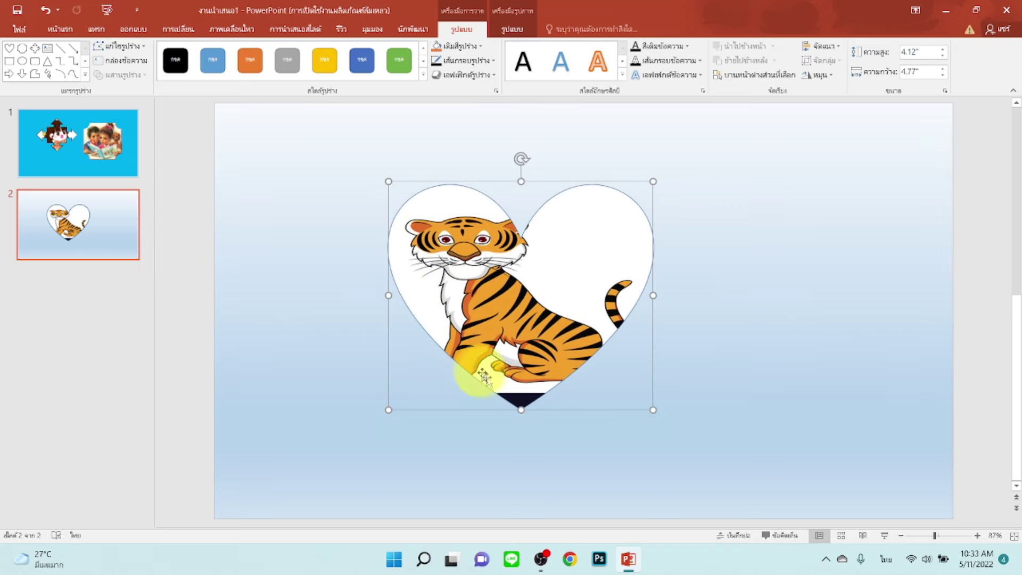
pyautogui.moveTo(521, 410); pyautogui.dragTo(521, 444)
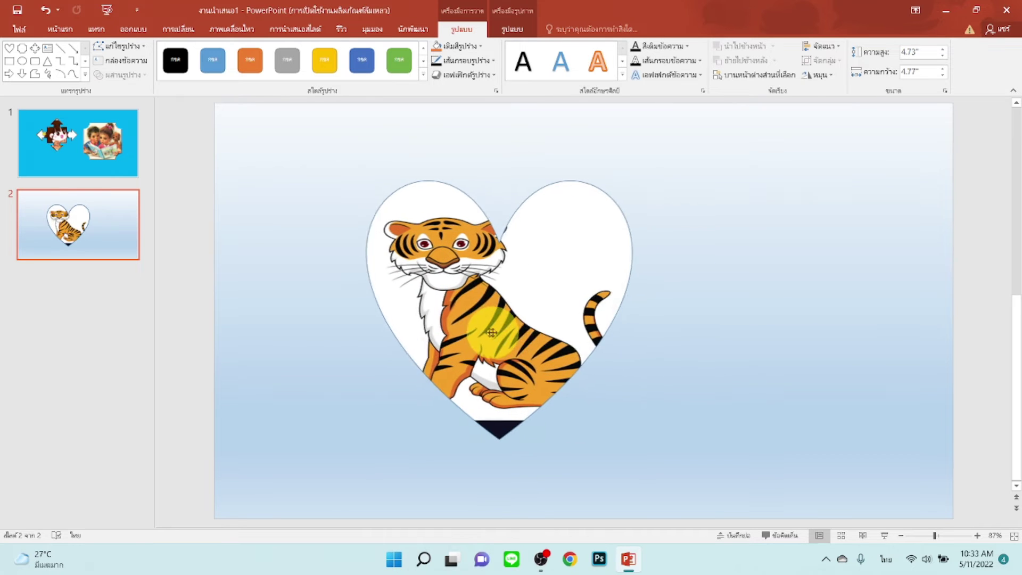
pyautogui.moveTo(511, 345); pyautogui.dragTo(483, 340)
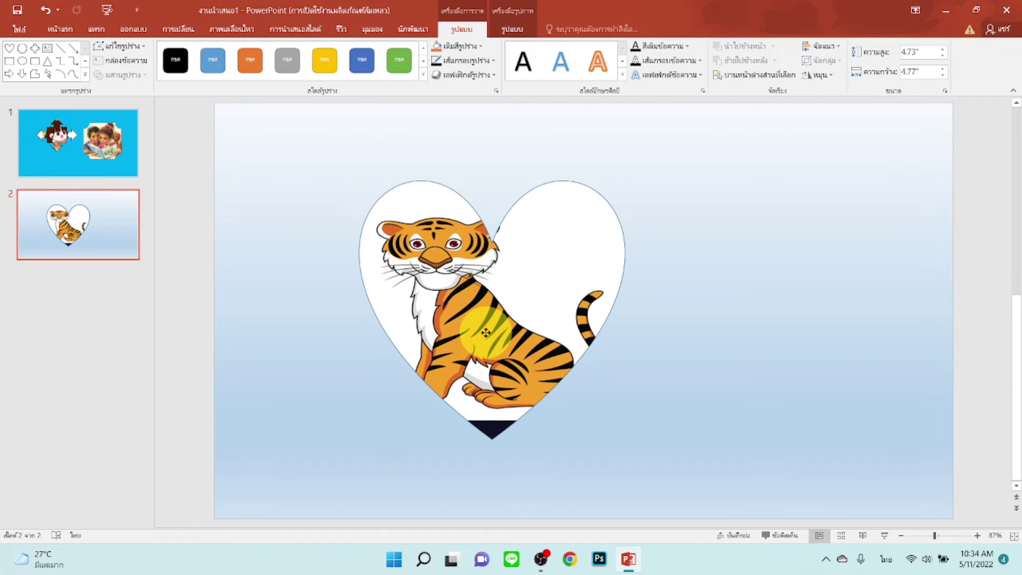
pyautogui.click(481, 61)
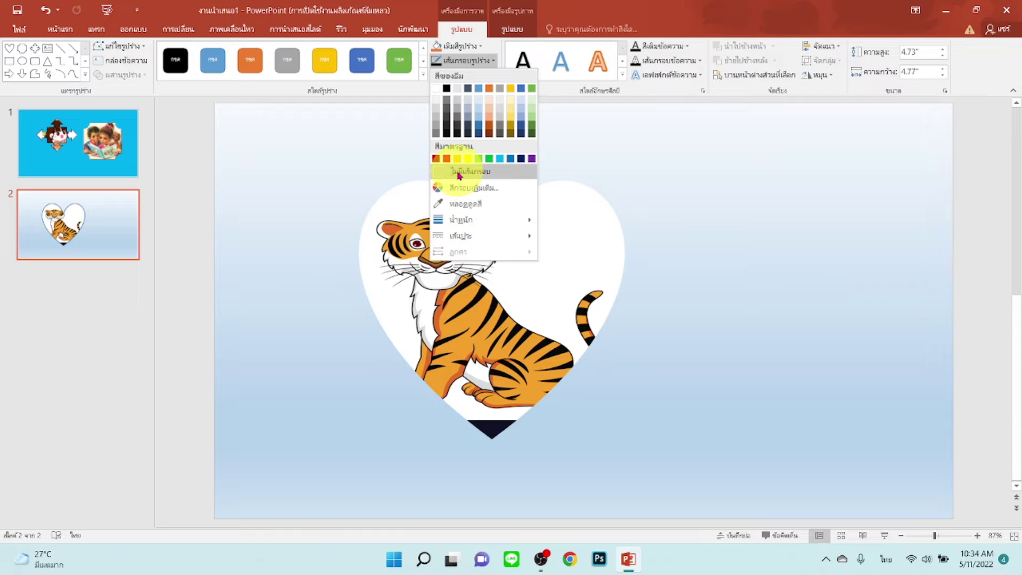
pyautogui.click(458, 173)
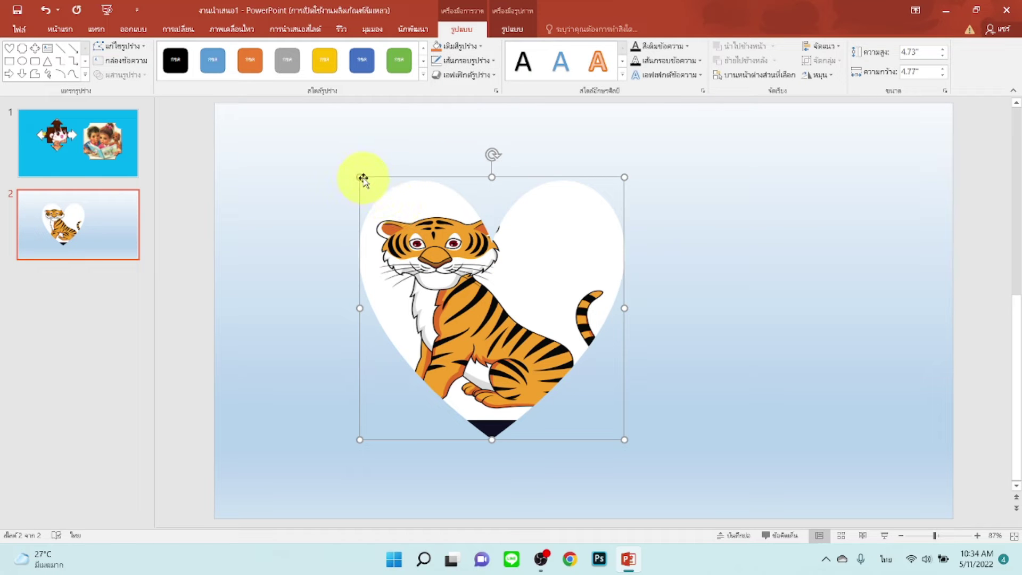
# Give the tiger heart an outer shadow and the first bevel preset.
pyautogui.click(484, 77)
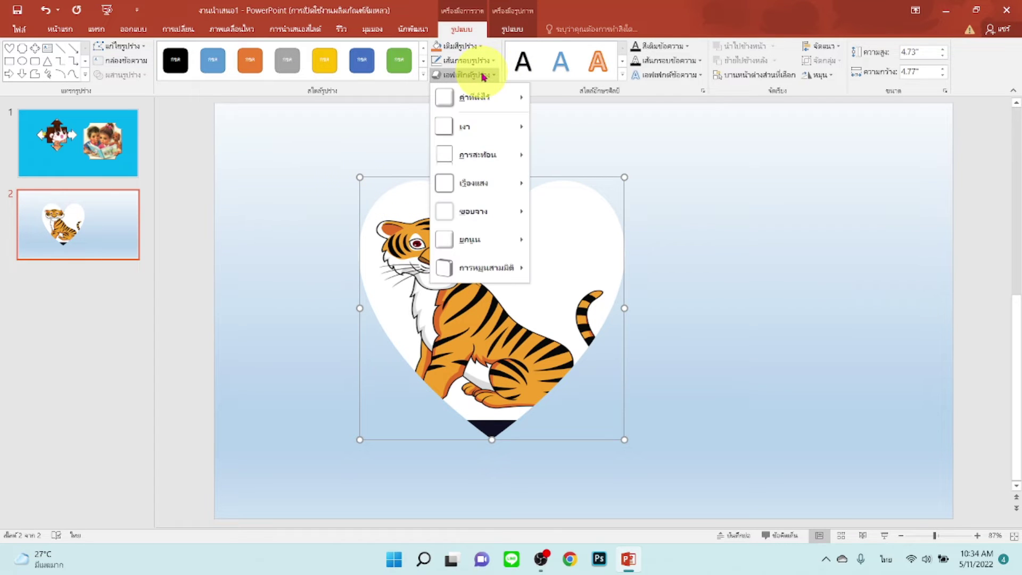
pyautogui.moveTo(478, 126)
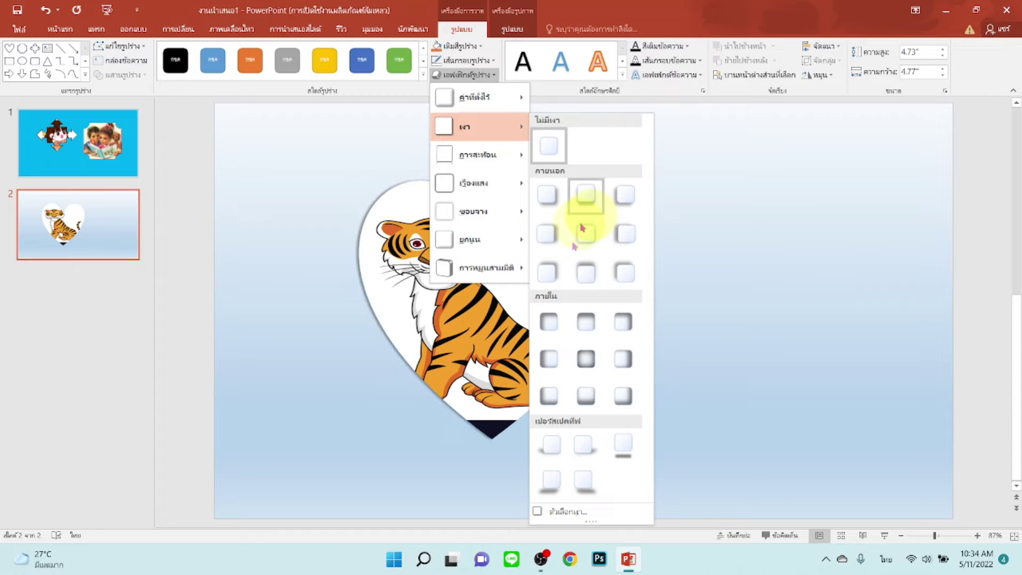
pyautogui.click(551, 233)
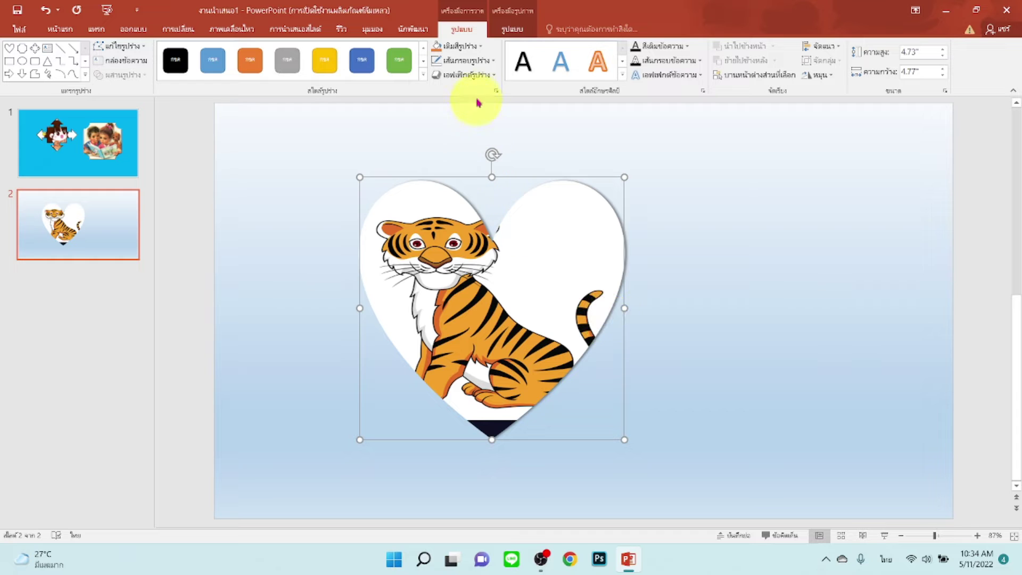
pyautogui.click(468, 75)
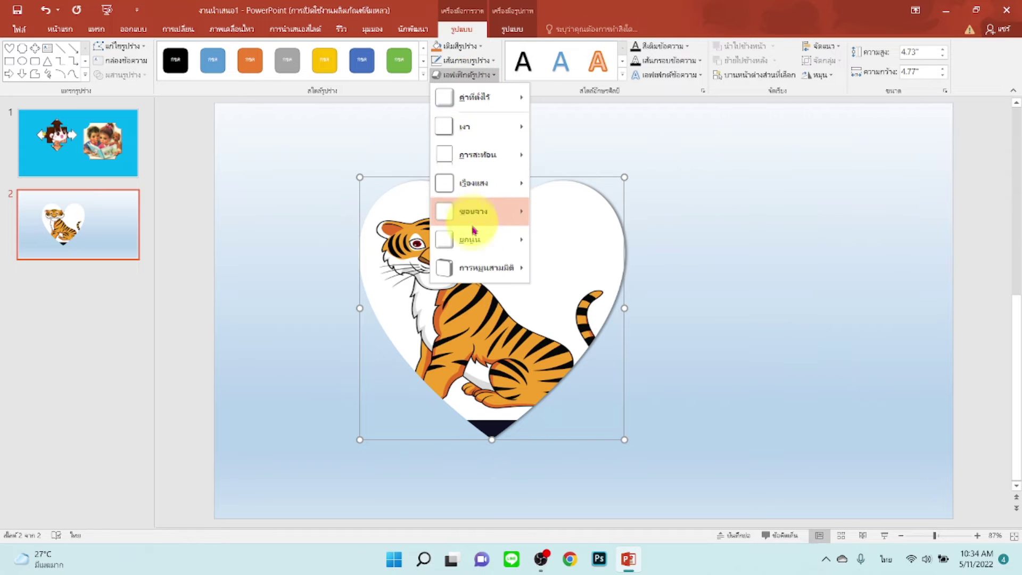
pyautogui.moveTo(479, 239)
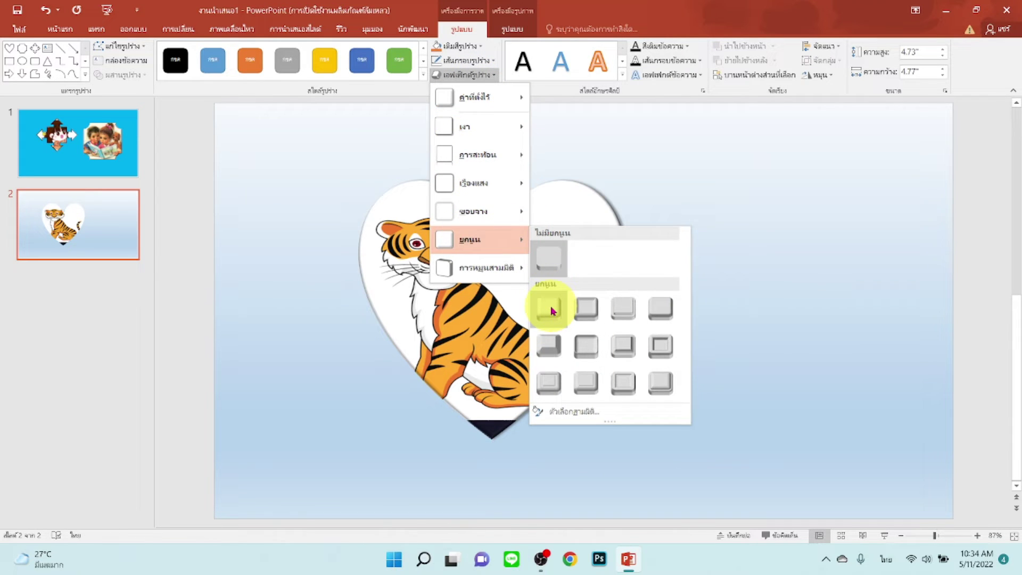
pyautogui.click(551, 310)
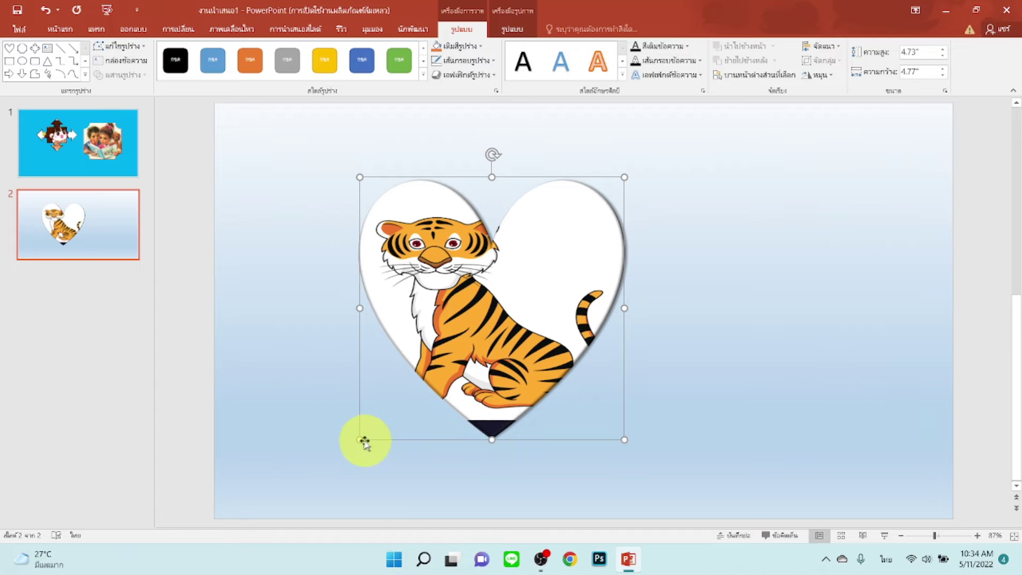
# Shrink the tiger heart to about 3.28 by 3.16 inches at the slide's upper-left.
pyautogui.moveTo(358, 439); pyautogui.dragTo(424, 377)
pyautogui.moveTo(578, 374)
pyautogui.mouseDown()
pyautogui.moveTo(398, 330)
pyautogui.moveTo(420, 312)
pyautogui.mouseUp()
pyautogui.moveTo(349, 224); pyautogui.dragTo(367, 235)
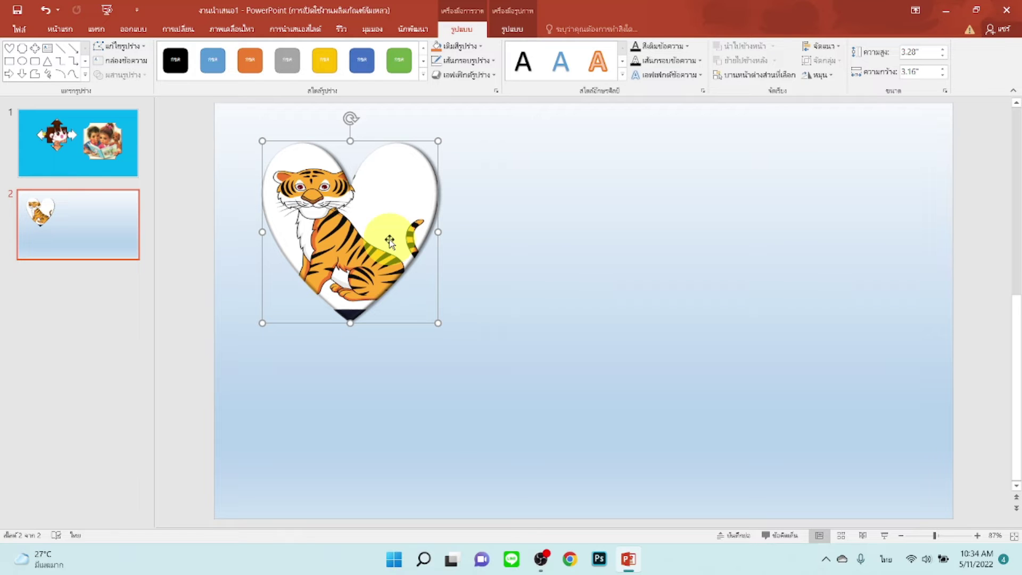
pyautogui.click(520, 251)
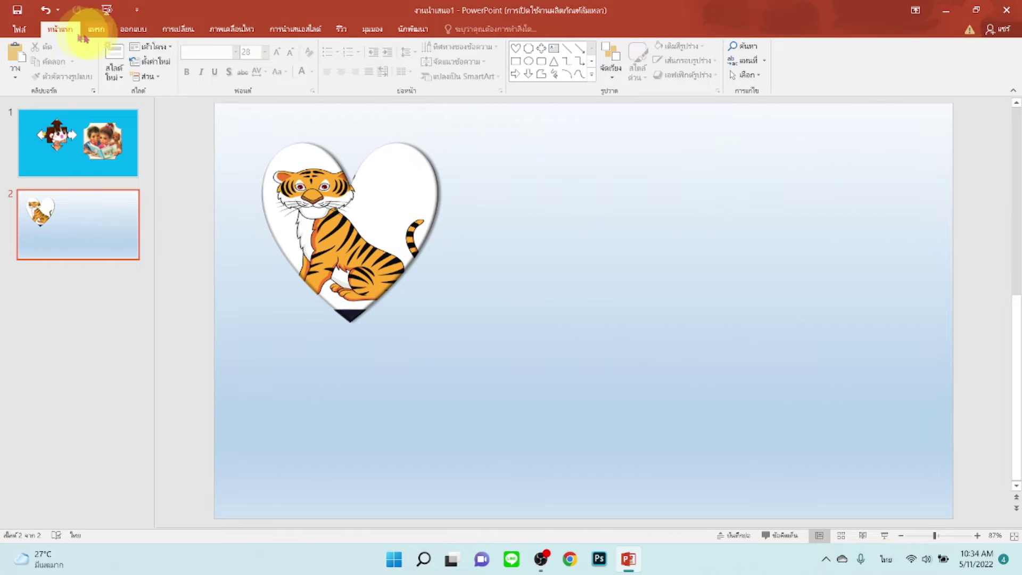
# Draw a second heart, about 3.81 by 3.59 inches, to the right of the tiger heart.
pyautogui.click(97, 29)
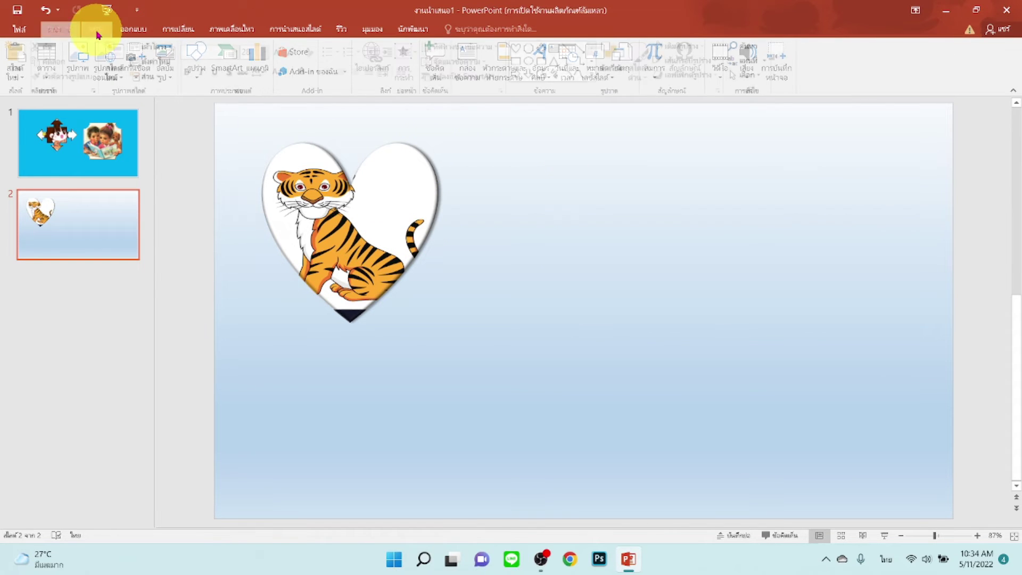
pyautogui.click(196, 58)
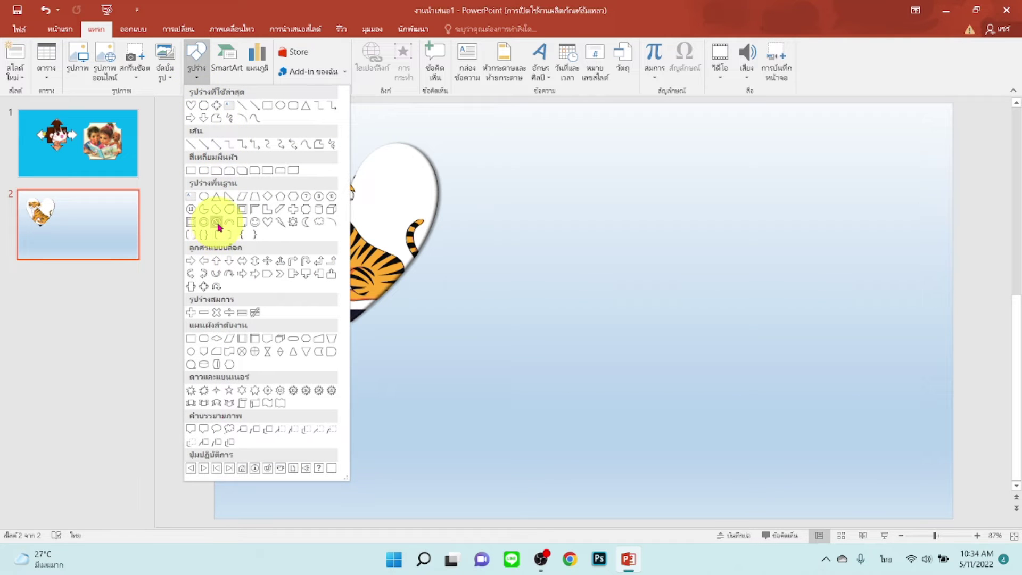
pyautogui.click(265, 220)
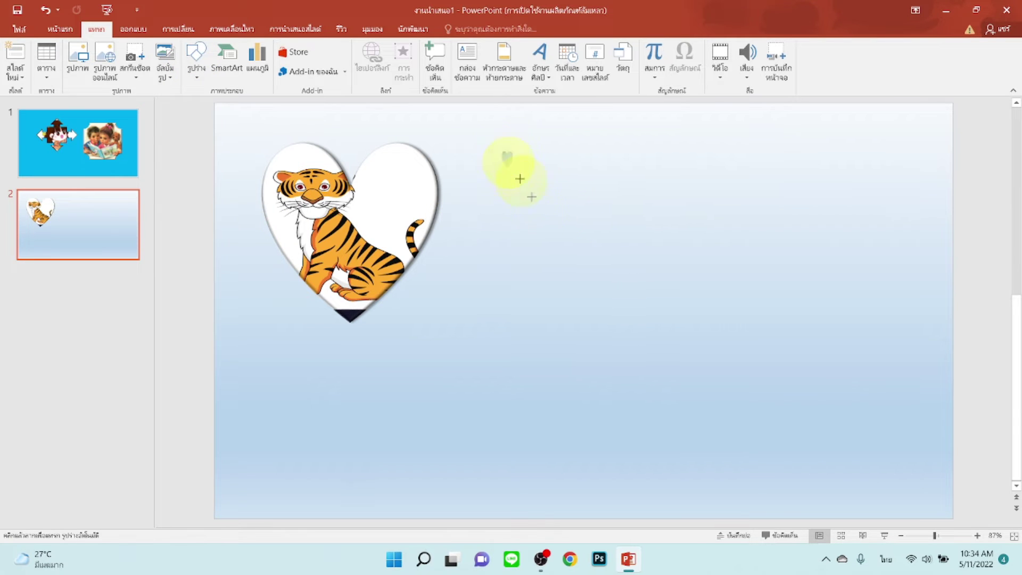
pyautogui.moveTo(502, 152); pyautogui.dragTo(701, 363)
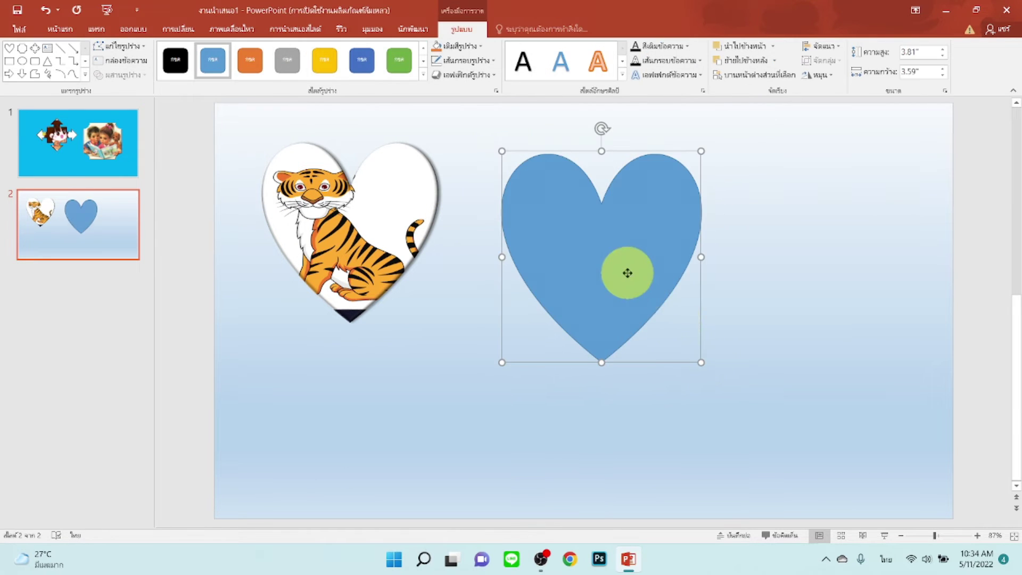
pyautogui.moveTo(627, 273); pyautogui.dragTo(608, 263)
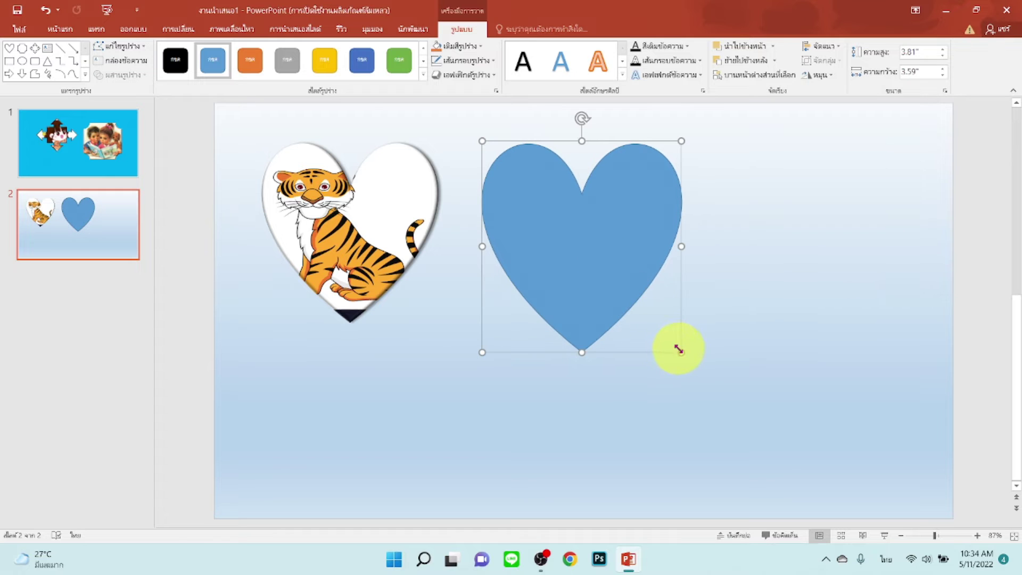
pyautogui.moveTo(679, 349); pyautogui.dragTo(689, 353)
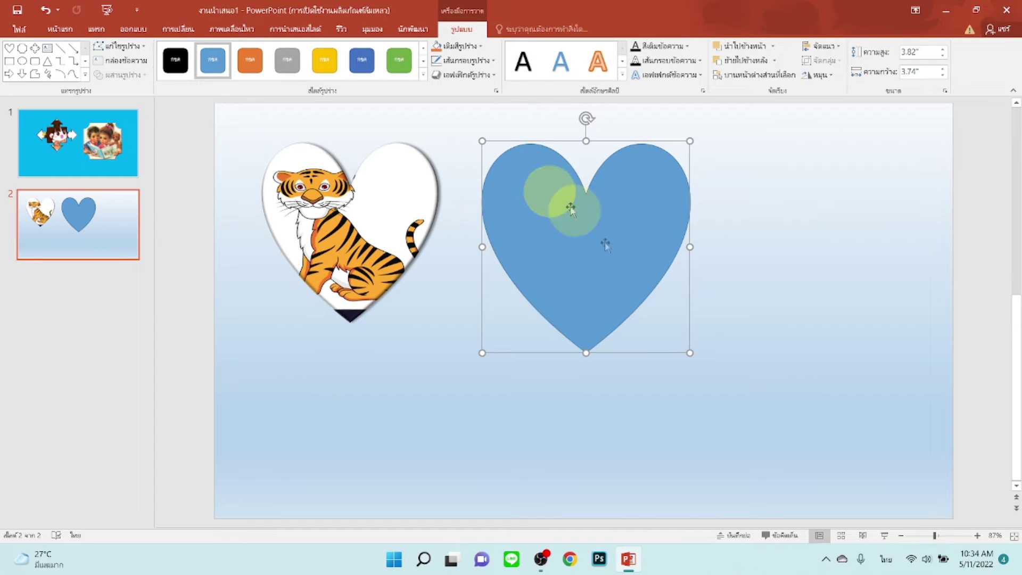
# Fill the blue heart with an orange cat photo from an online Bing search for 'cat'.
pyautogui.click(456, 48)
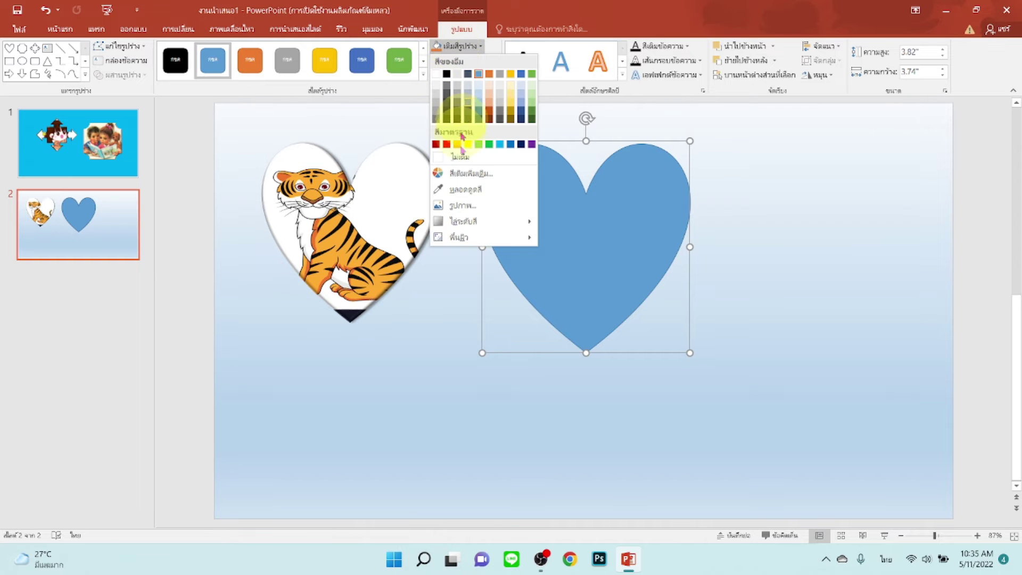
pyautogui.click(462, 205)
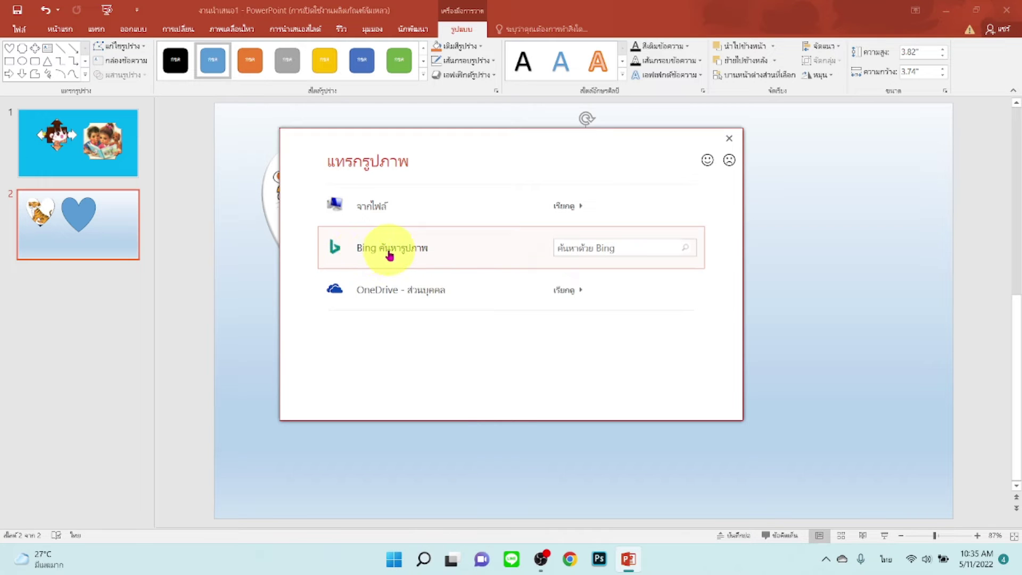
pyautogui.click(621, 246)
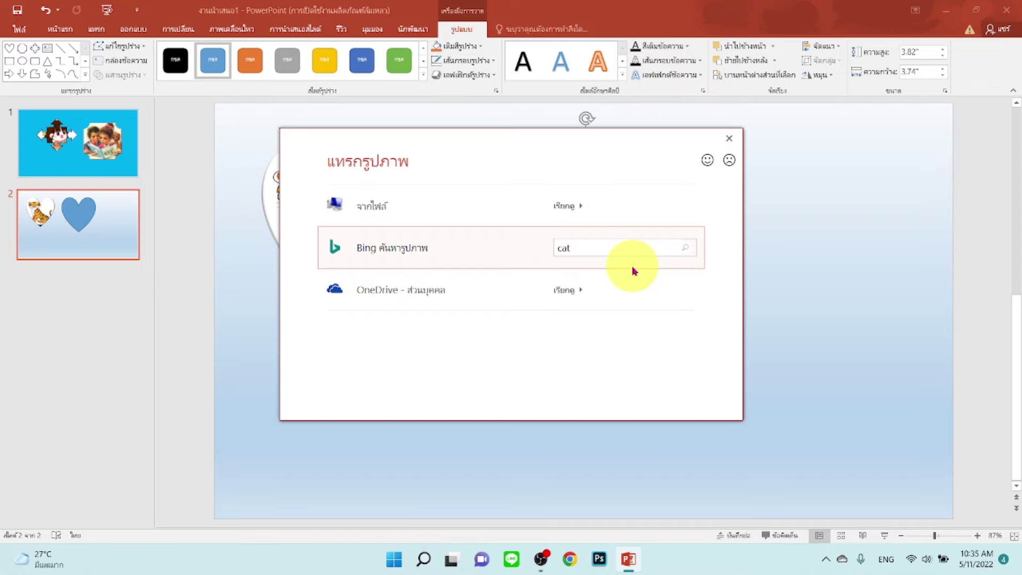
pyautogui.press('Return')
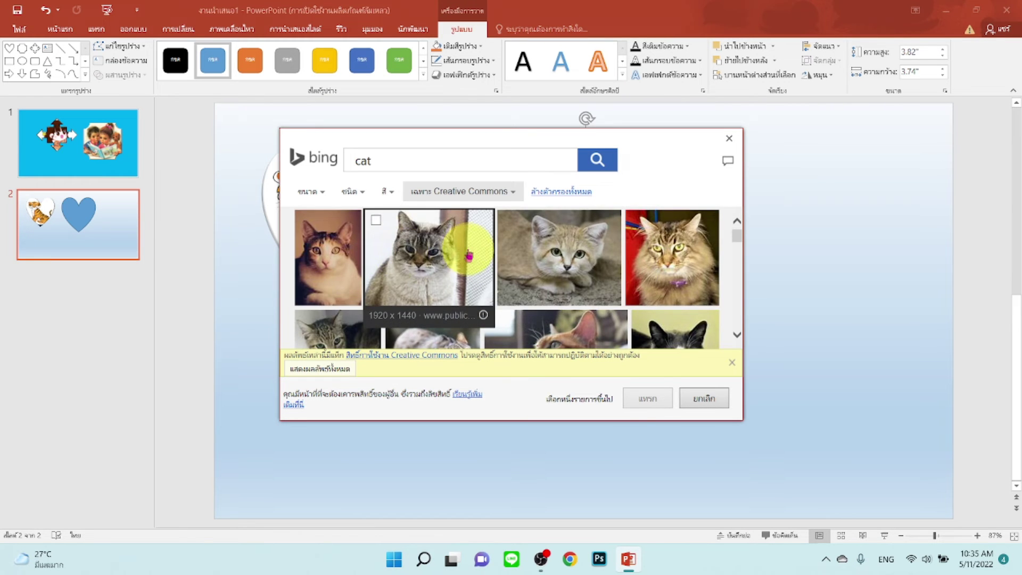
pyautogui.scroll(-5, 469, 256)
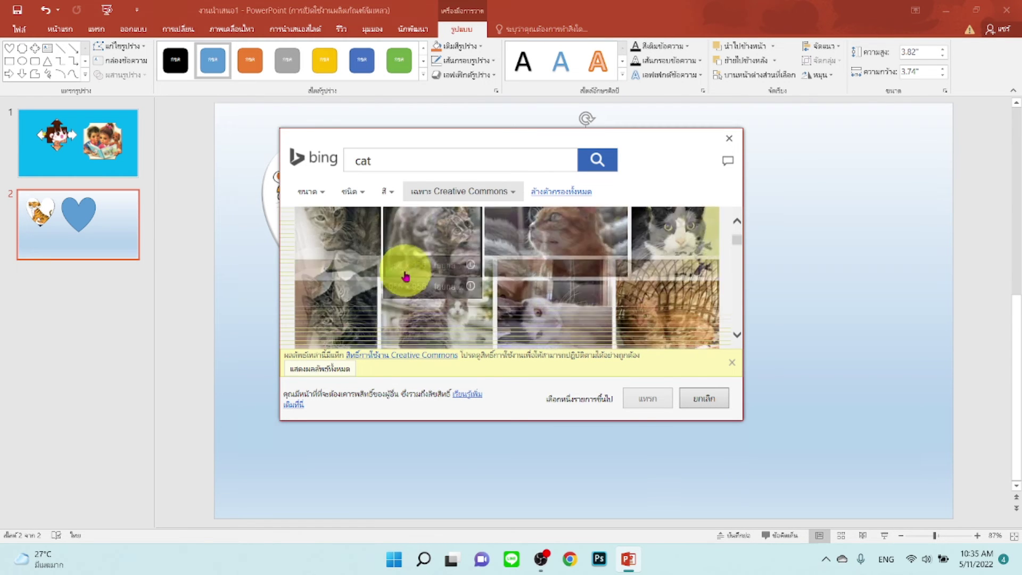
pyautogui.scroll(-2, 405, 277)
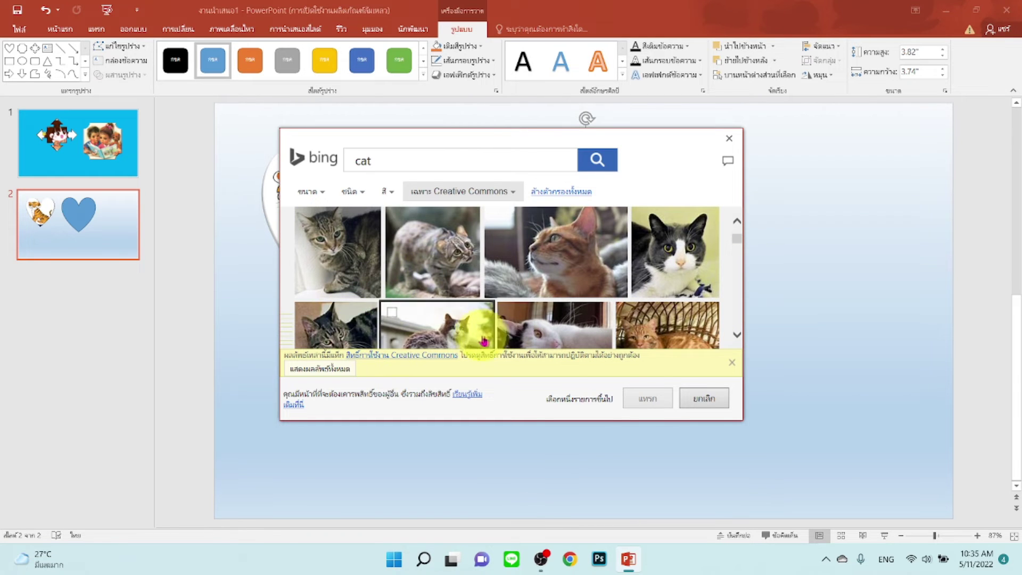
pyautogui.moveTo(556, 254)
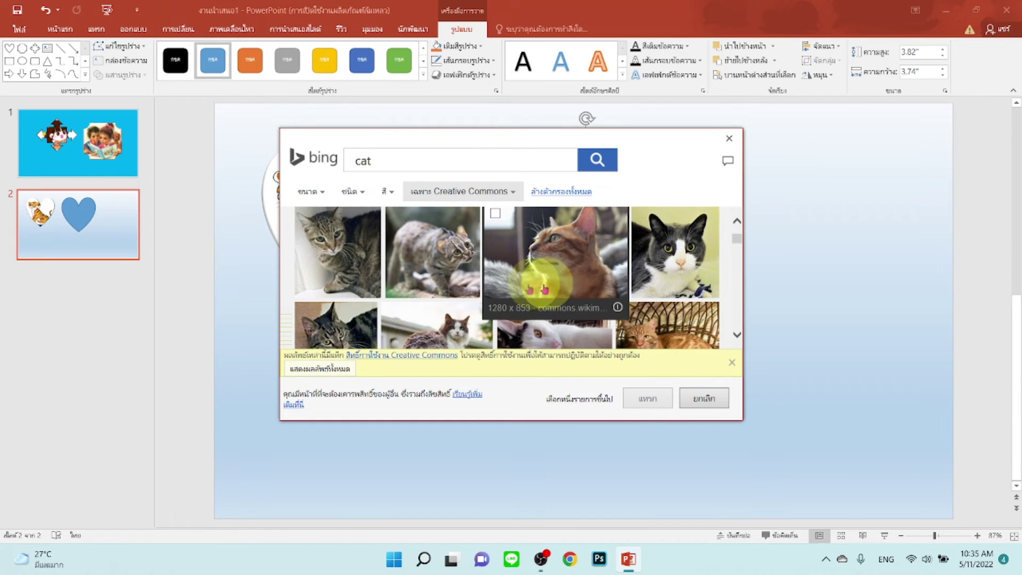
pyautogui.click(519, 267)
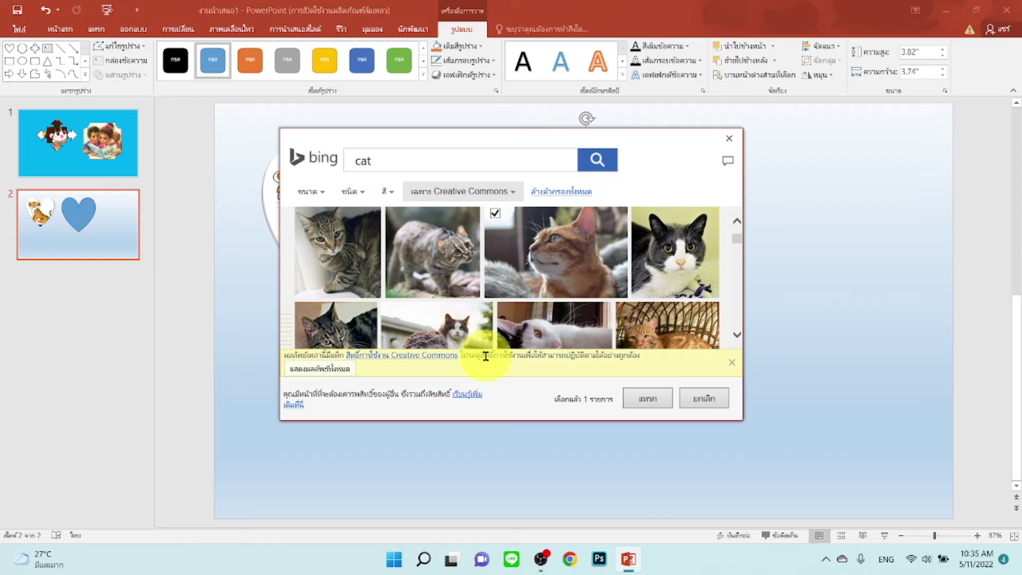
pyautogui.click(650, 399)
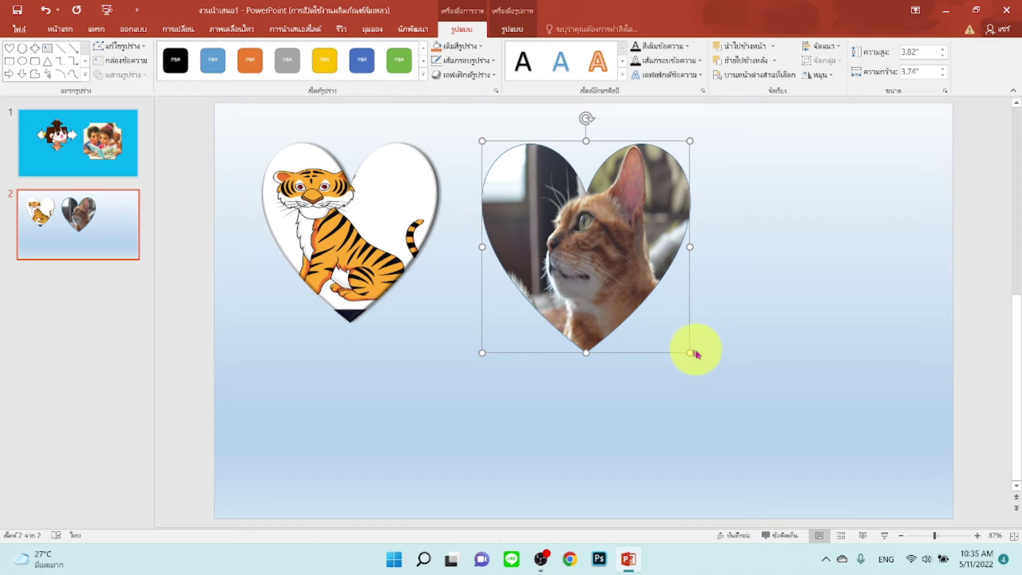
# Enlarge the cat heart slightly and remove its outline.
pyautogui.moveTo(690, 353); pyautogui.dragTo(715, 358)
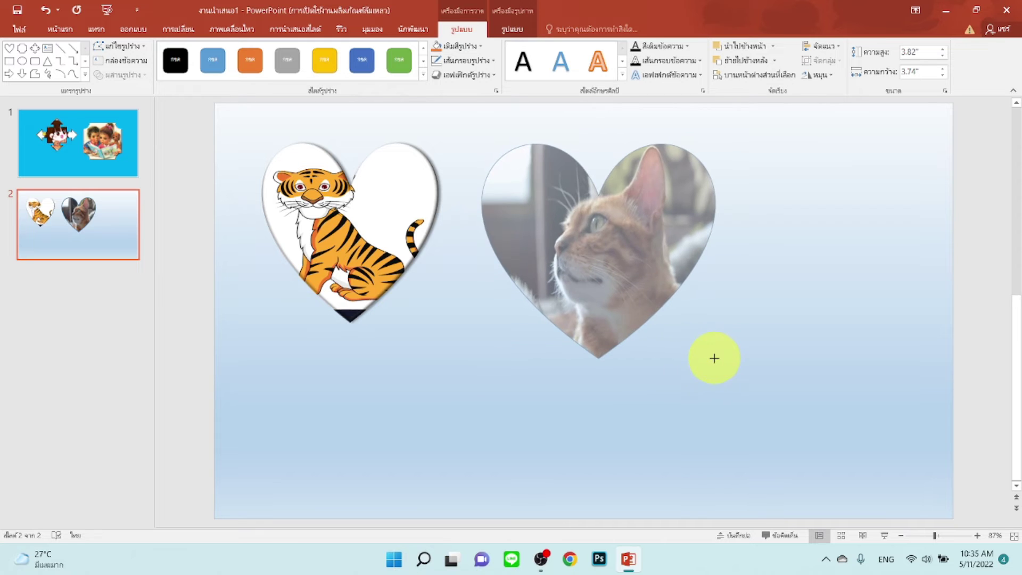
pyautogui.click(471, 63)
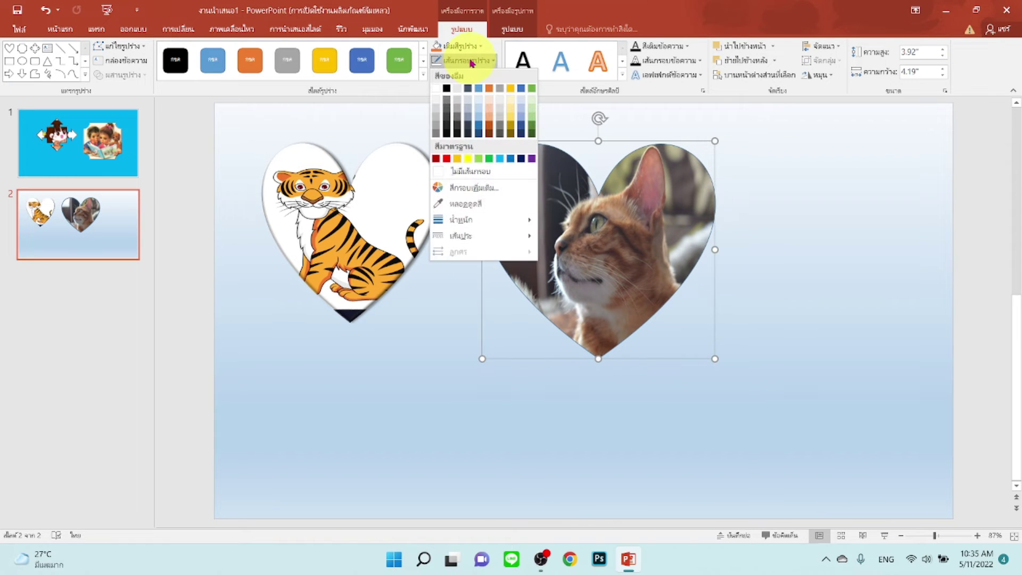
pyautogui.click(459, 171)
# Add a bevel and perspective shadow to the cat heart, then shrink it to 3.54 by 3.75 inches near the tiger.
pyautogui.click(467, 75)
pyautogui.moveTo(474, 240)
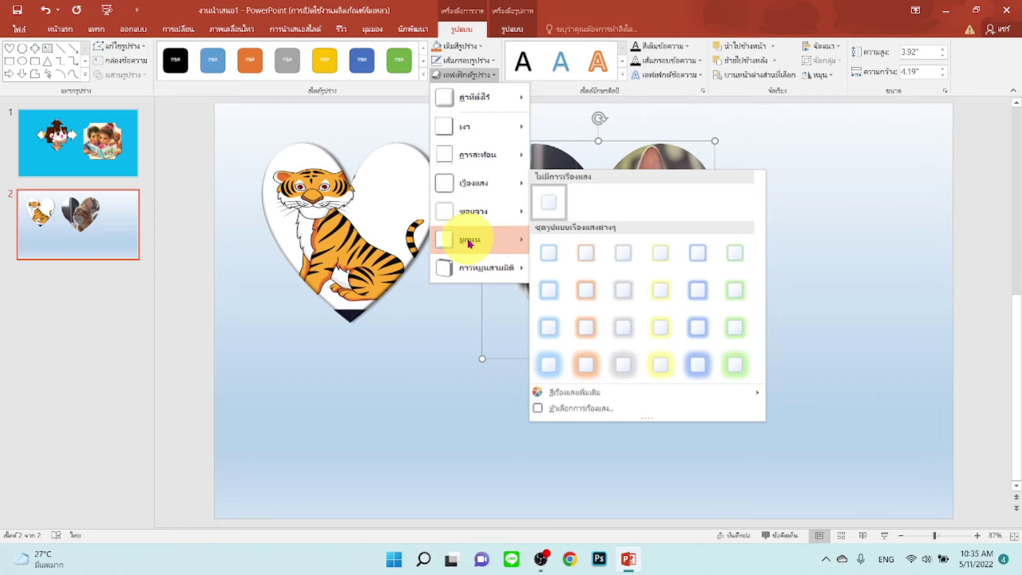
pyautogui.click(668, 355)
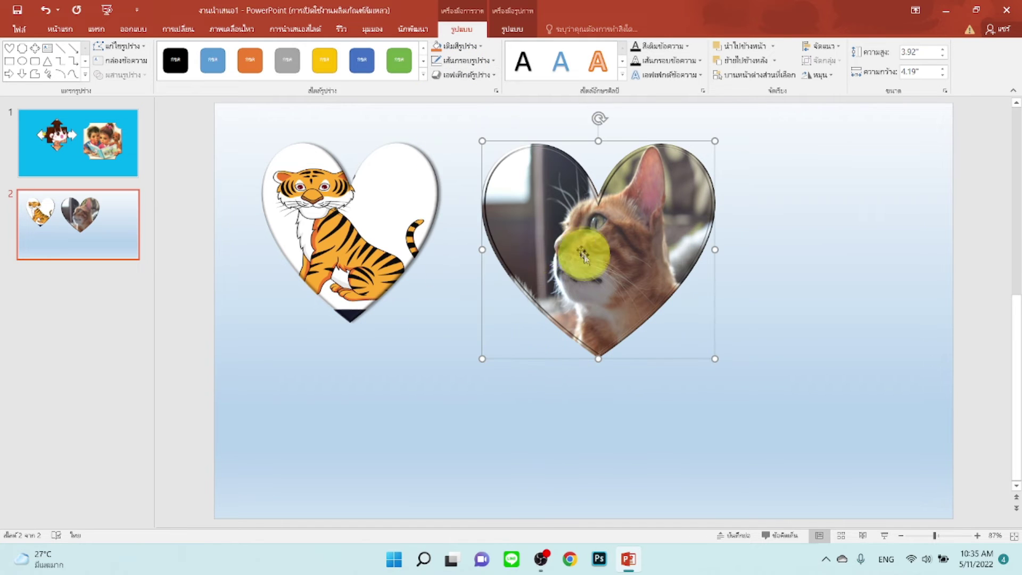
pyautogui.click(465, 75)
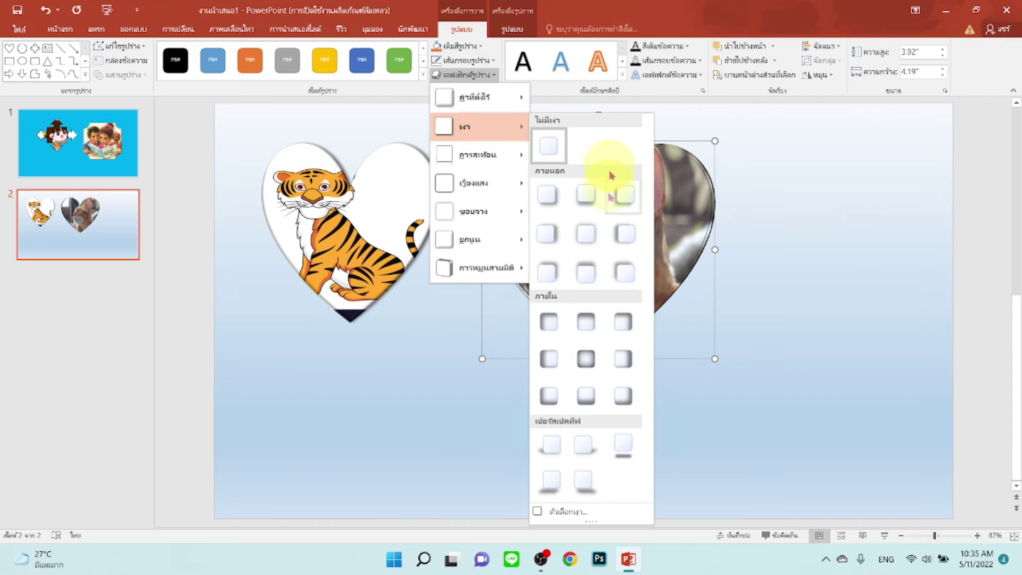
pyautogui.moveTo(471, 126)
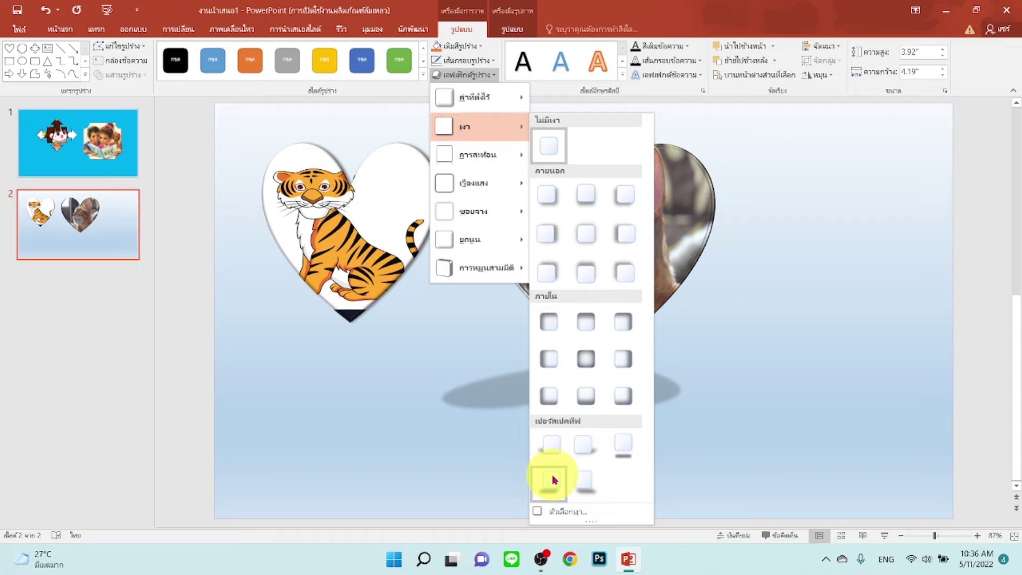
pyautogui.click(553, 480)
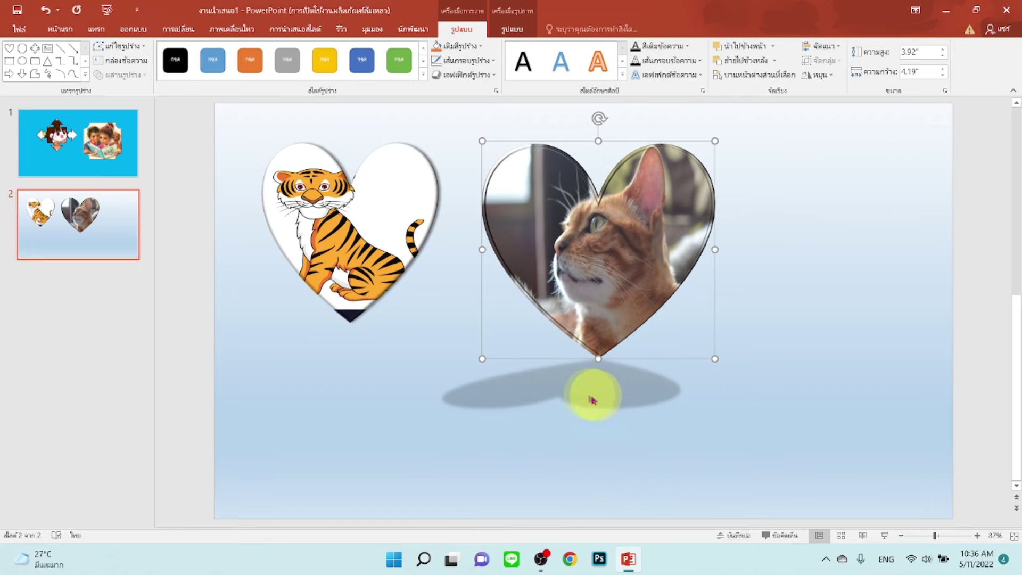
pyautogui.moveTo(632, 236); pyautogui.dragTo(607, 229)
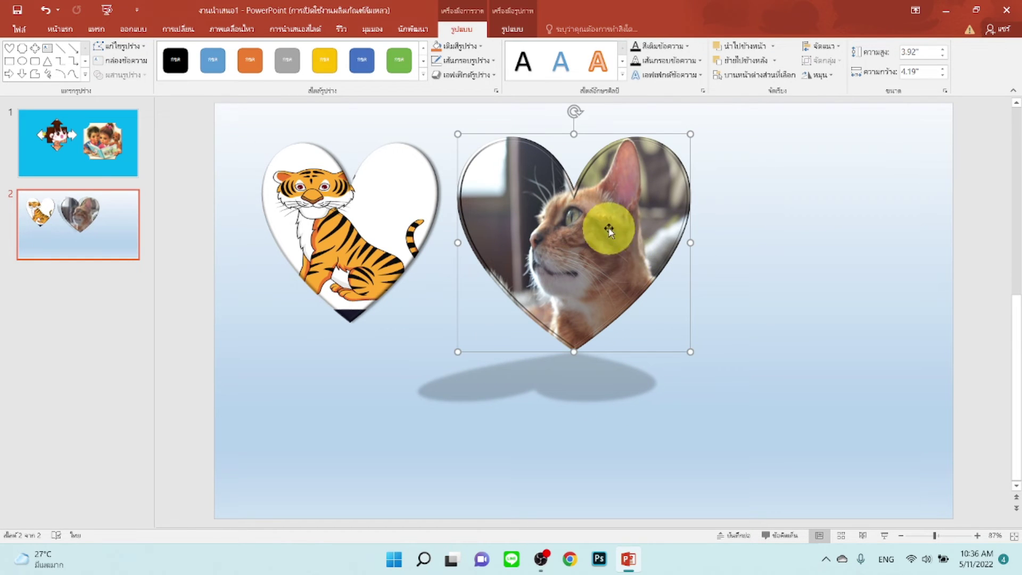
pyautogui.moveTo(690, 351); pyautogui.dragTo(665, 330)
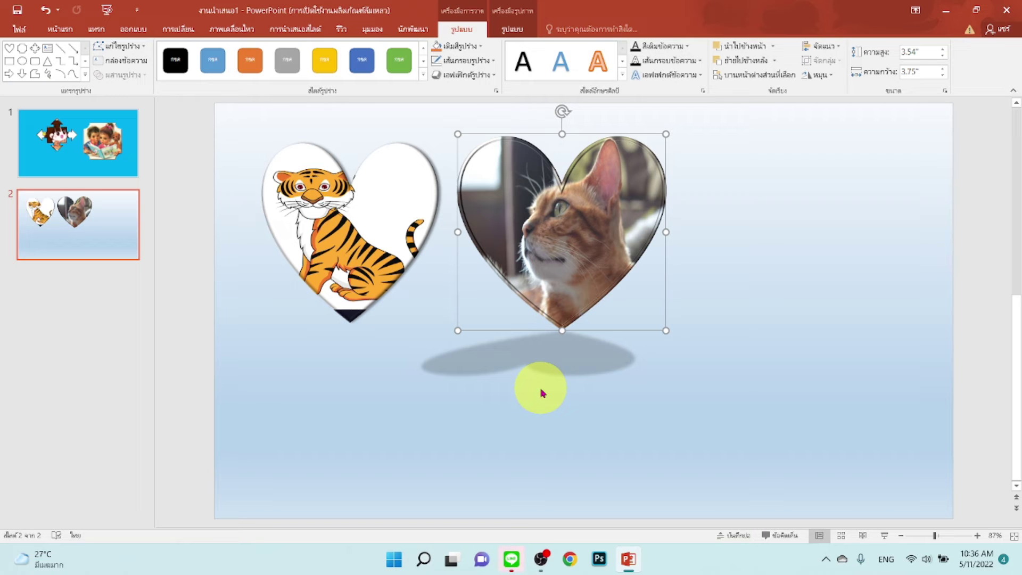
# Resize the cat heart to about 3.33 by 3.59 inches and line it up beside the tiger heart.
pyautogui.moveTo(540, 392); pyautogui.dragTo(469, 319)
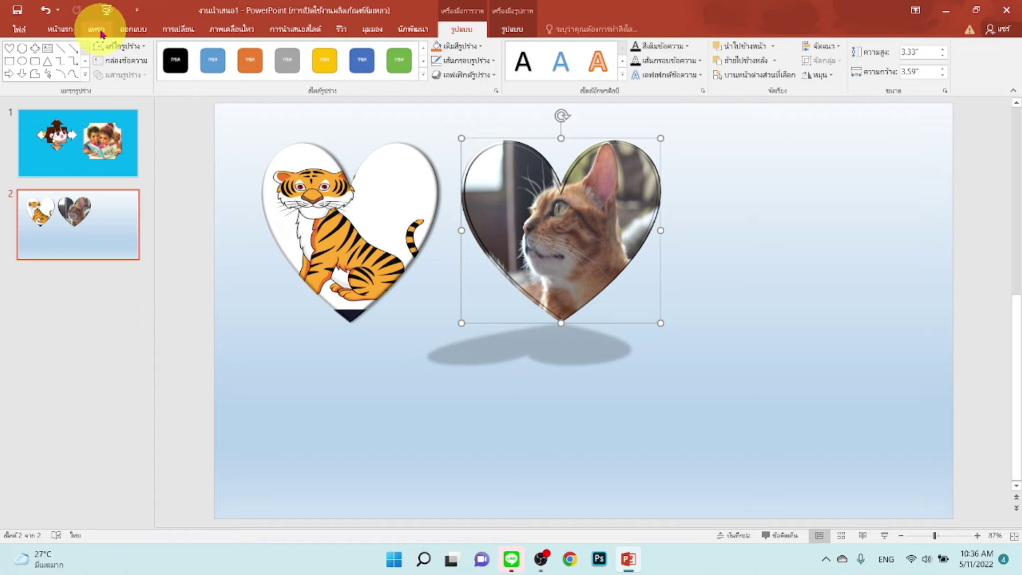
pyautogui.click(314, 381)
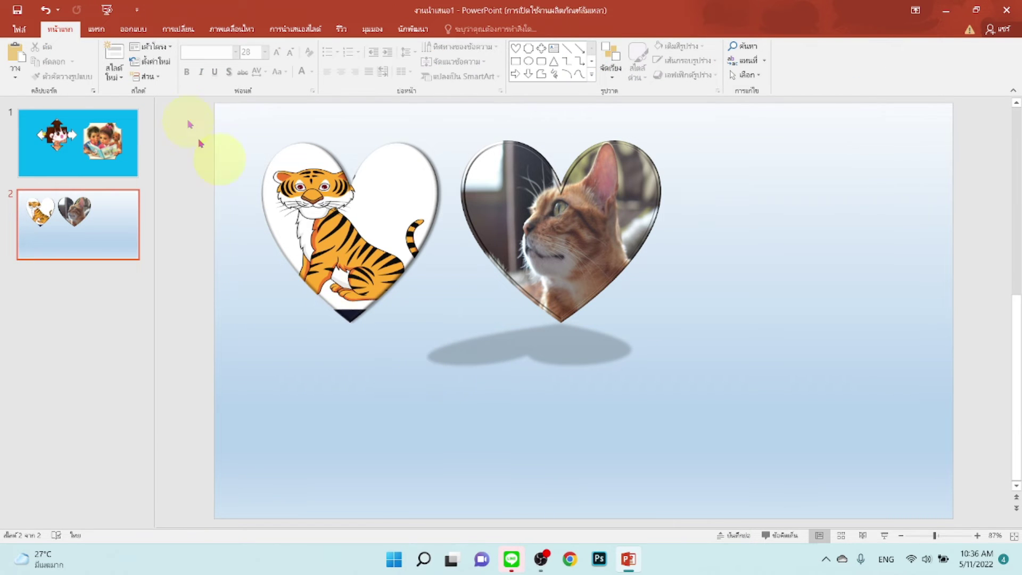
pyautogui.click(98, 31)
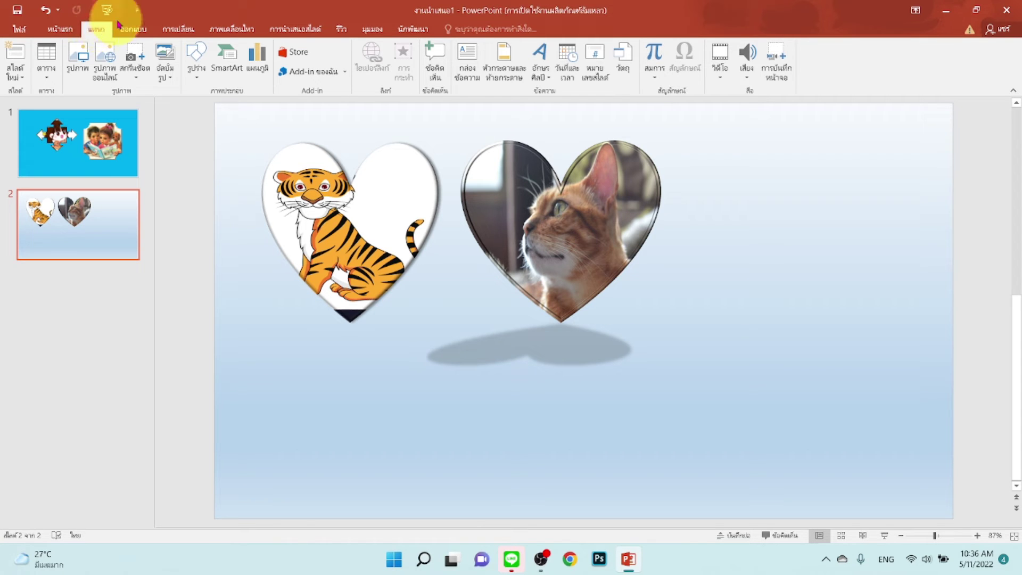
# Insert แกะ.jpg, enlarge it to about 2.7 by 4.06 inches, and place it right of the cat heart.
pyautogui.click(78, 58)
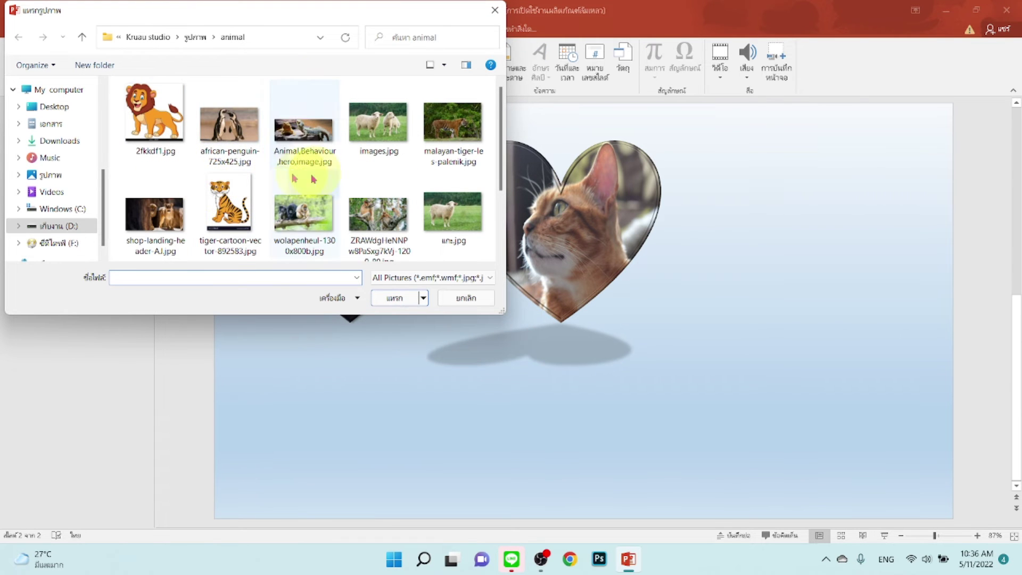
pyautogui.click(450, 216)
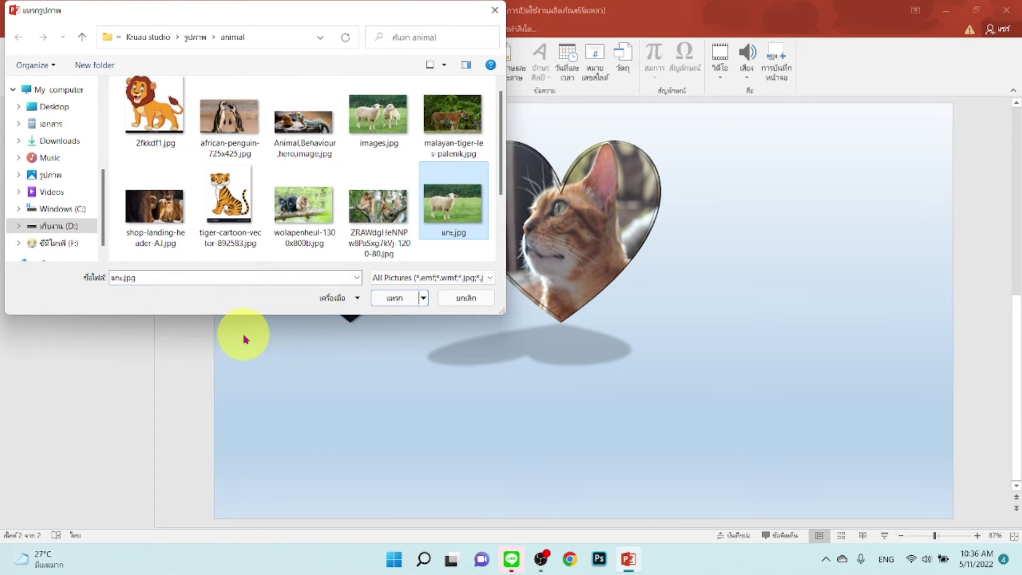
pyautogui.click(397, 302)
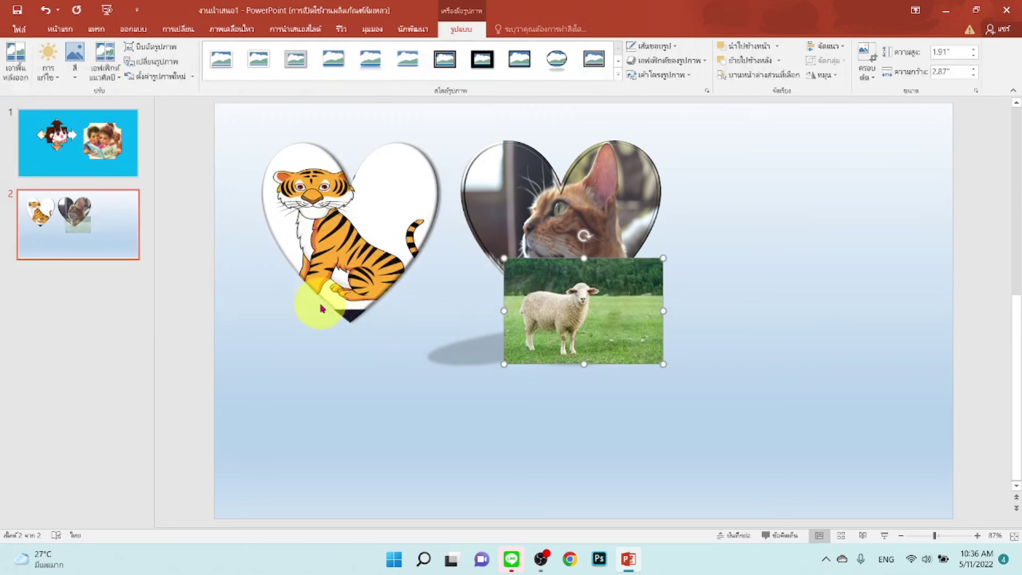
pyautogui.moveTo(589, 296); pyautogui.dragTo(781, 229)
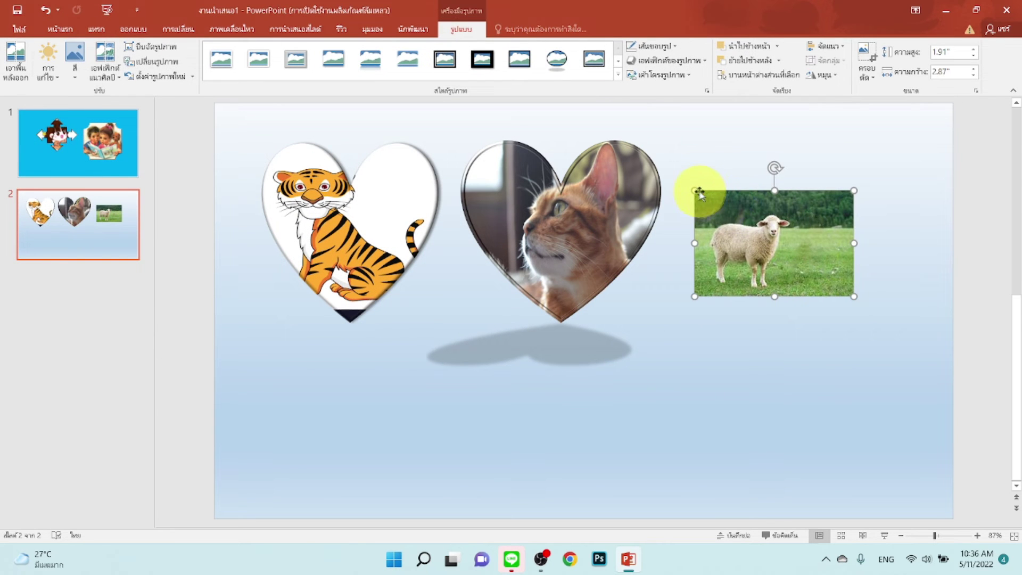
pyautogui.moveTo(695, 191)
pyautogui.mouseDown()
pyautogui.moveTo(625, 140)
pyautogui.moveTo(760, 198)
pyautogui.mouseUp()
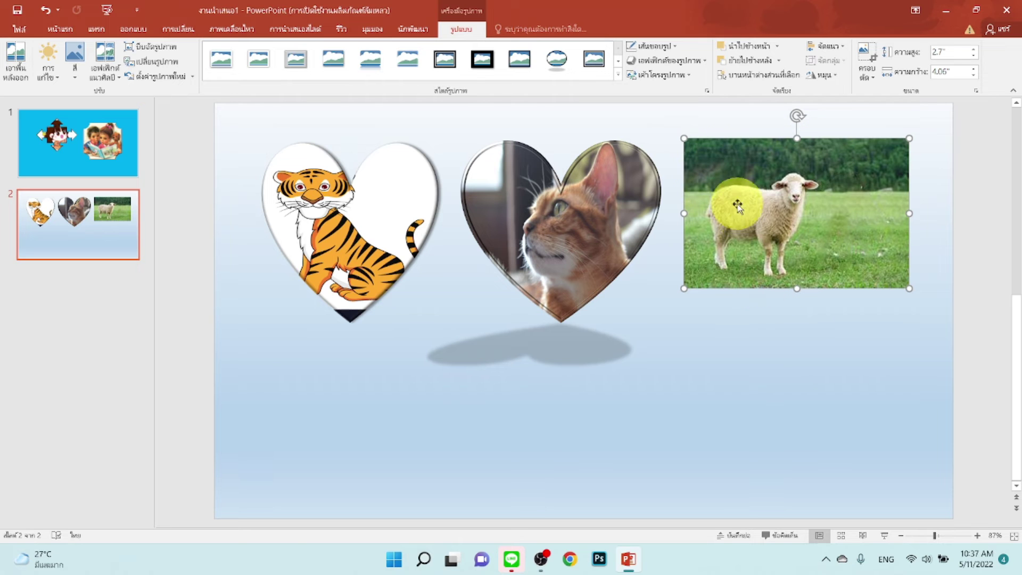
pyautogui.click(96, 33)
# Draw an 8-Point Star shape across the sheep photo.
pyautogui.click(198, 59)
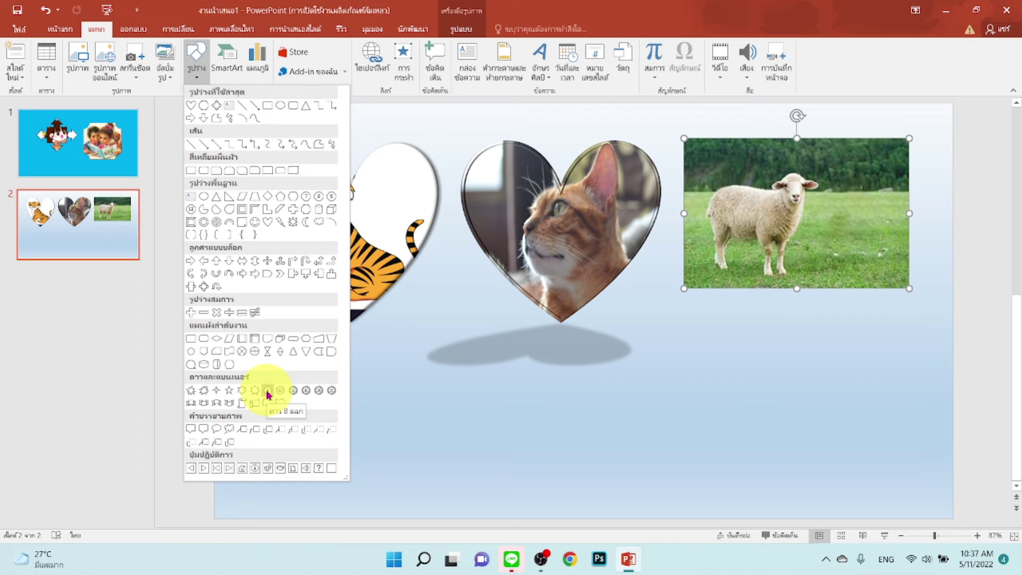
pyautogui.click(268, 392)
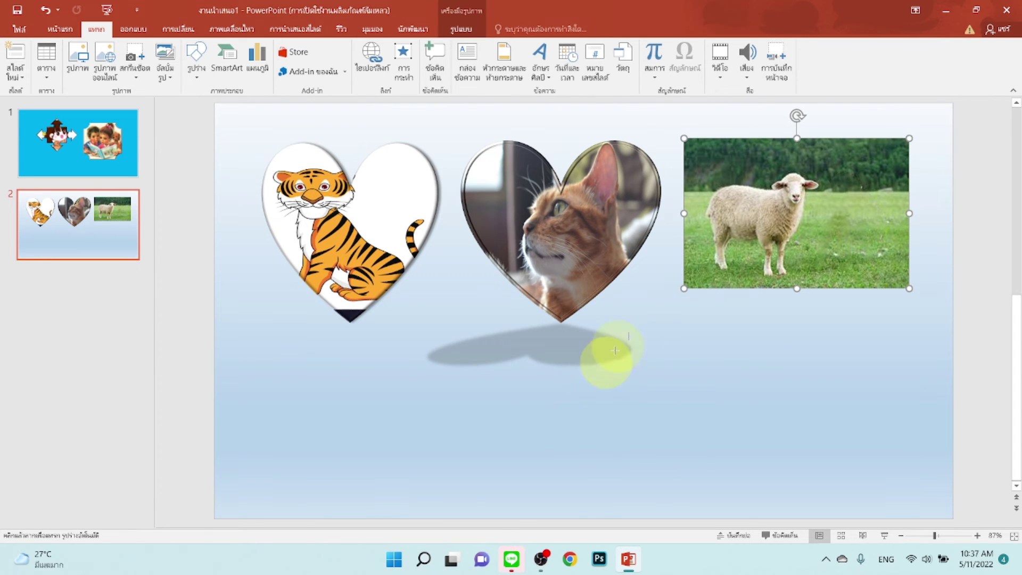
pyautogui.moveTo(717, 119); pyautogui.dragTo(914, 349)
# Move and resize the star to about 2.79 by 2.84 inches so it fits within the photo.
pyautogui.moveTo(831, 251); pyautogui.dragTo(789, 238)
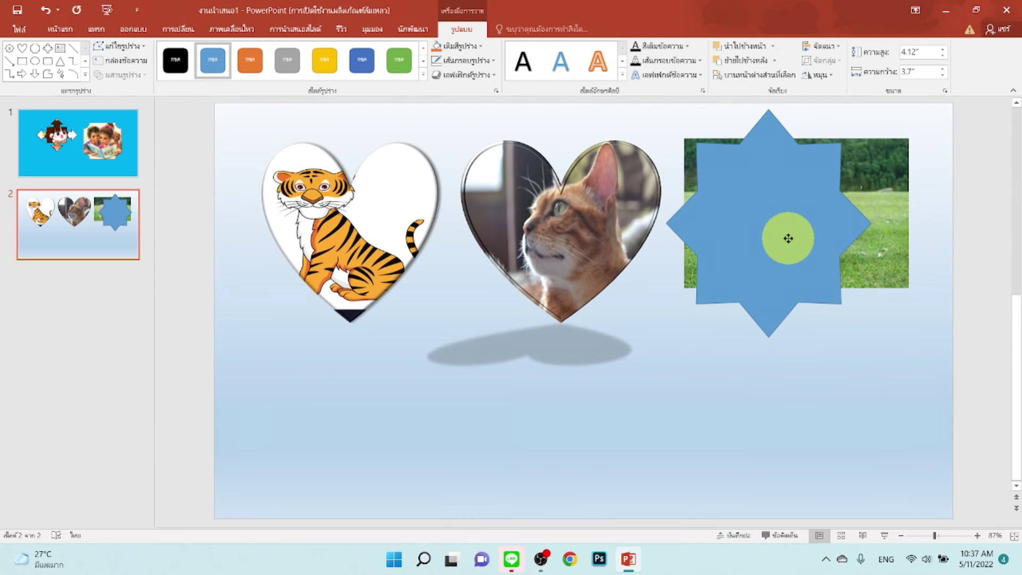
pyautogui.moveTo(872, 337); pyautogui.dragTo(841, 288)
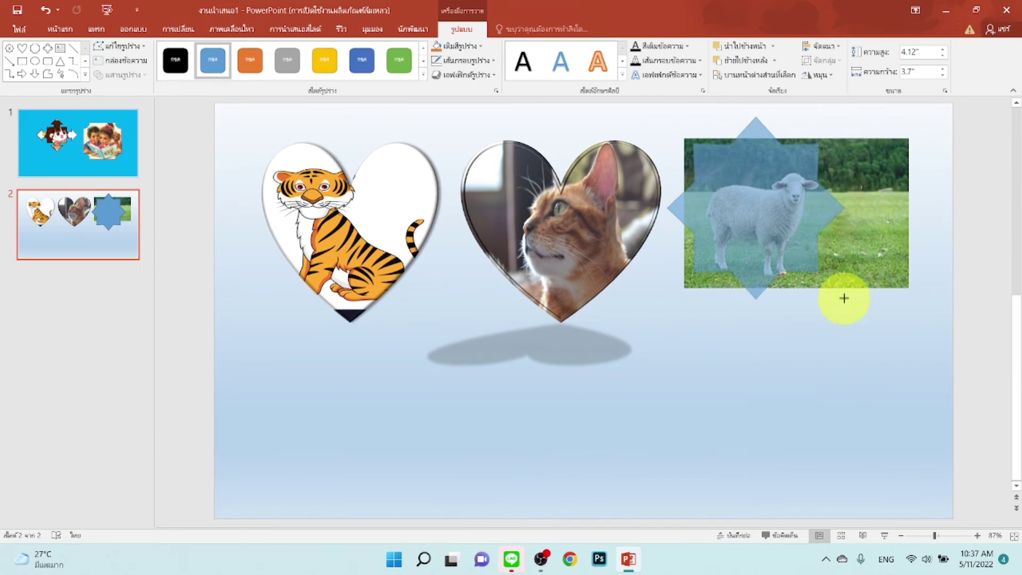
pyautogui.moveTo(754, 117); pyautogui.dragTo(755, 140)
pyautogui.moveTo(666, 215); pyautogui.dragTo(684, 218)
pyautogui.moveTo(754, 288); pyautogui.dragTo(754, 295)
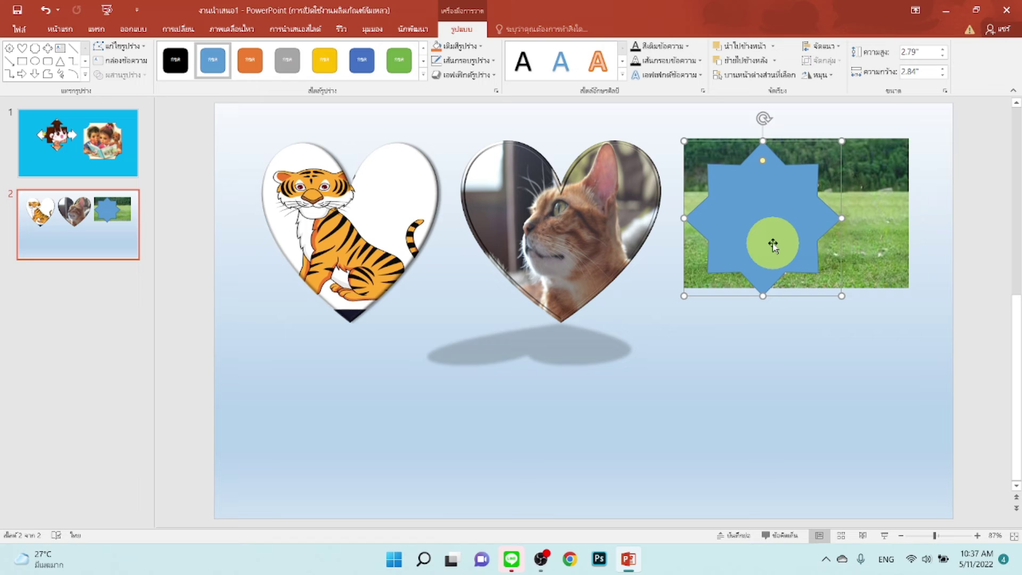
pyautogui.click(747, 228)
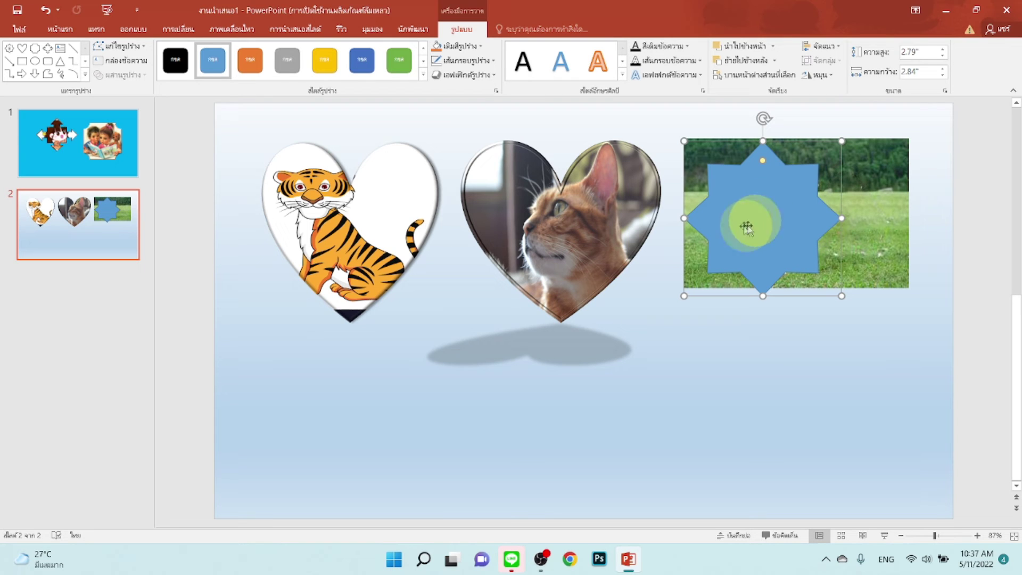
pyautogui.click(751, 234)
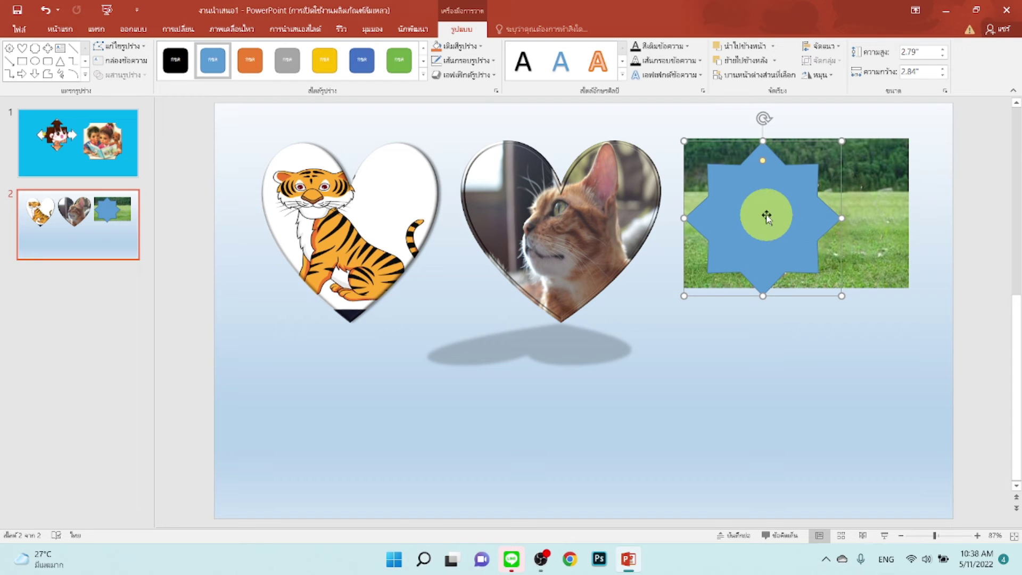
# Set the star's fill transparency to 42% in Format Shape and widen it slightly.
pyautogui.rightClick(771, 215)
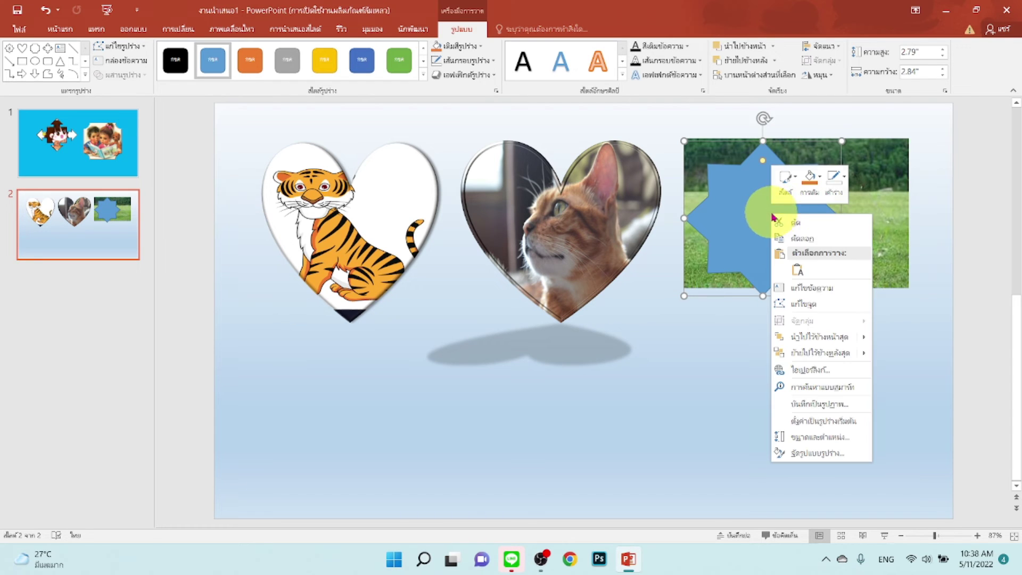
pyautogui.click(826, 457)
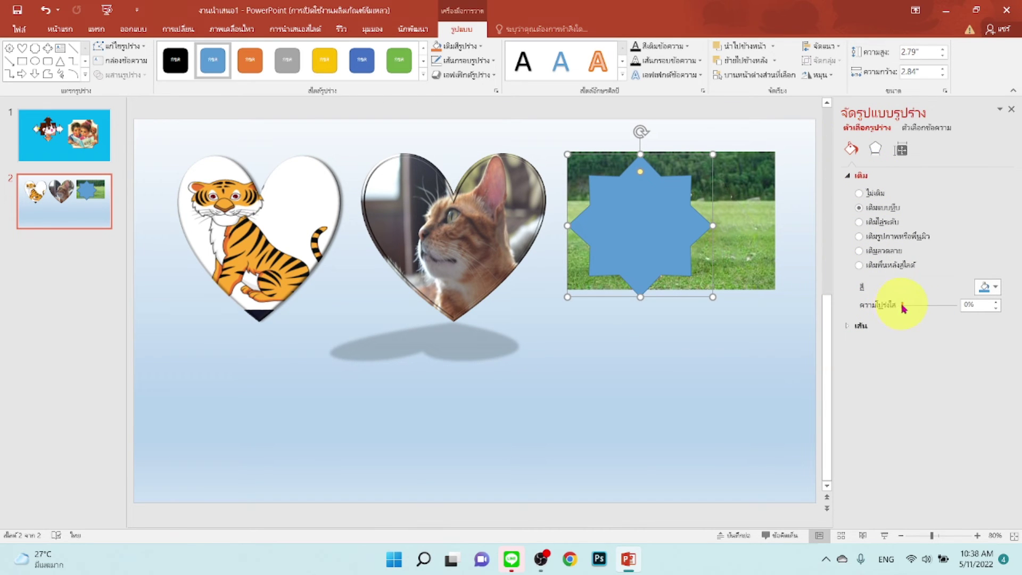
pyautogui.moveTo(904, 307); pyautogui.dragTo(907, 308)
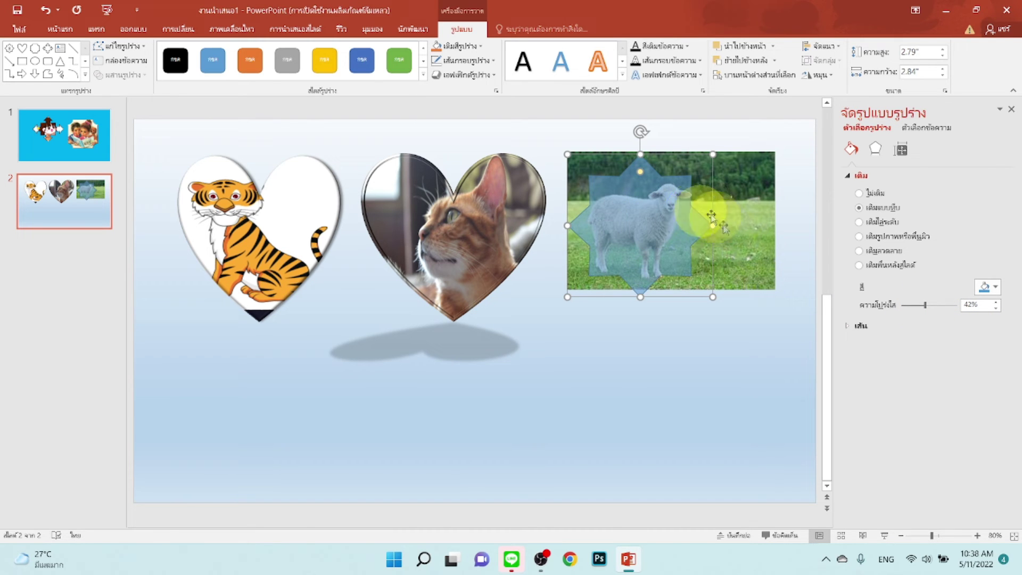
pyautogui.moveTo(715, 227); pyautogui.dragTo(716, 225)
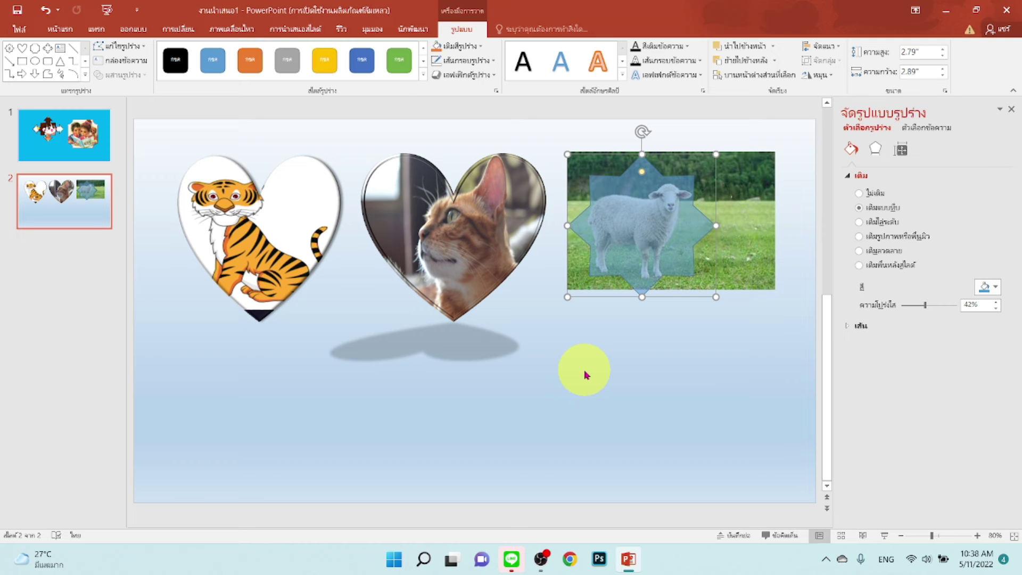
# Resize the star to about 2.72 by 3.07 inches, center it over the sheep, and close the pane.
pyautogui.scroll(3, 586, 375)
pyautogui.scroll(3, 586, 374)
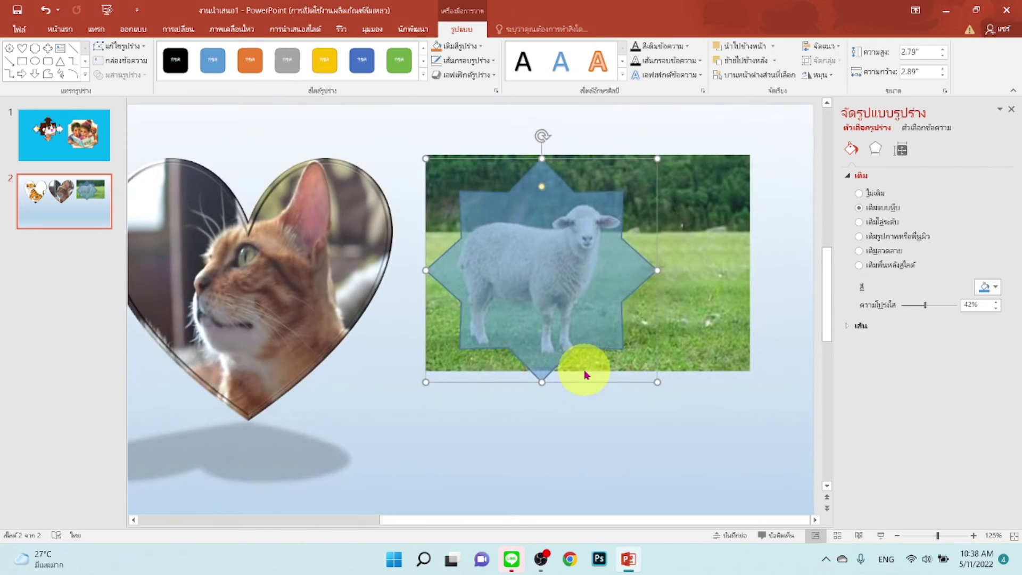
pyautogui.scroll(3, 586, 375)
pyautogui.scroll(3, 586, 375)
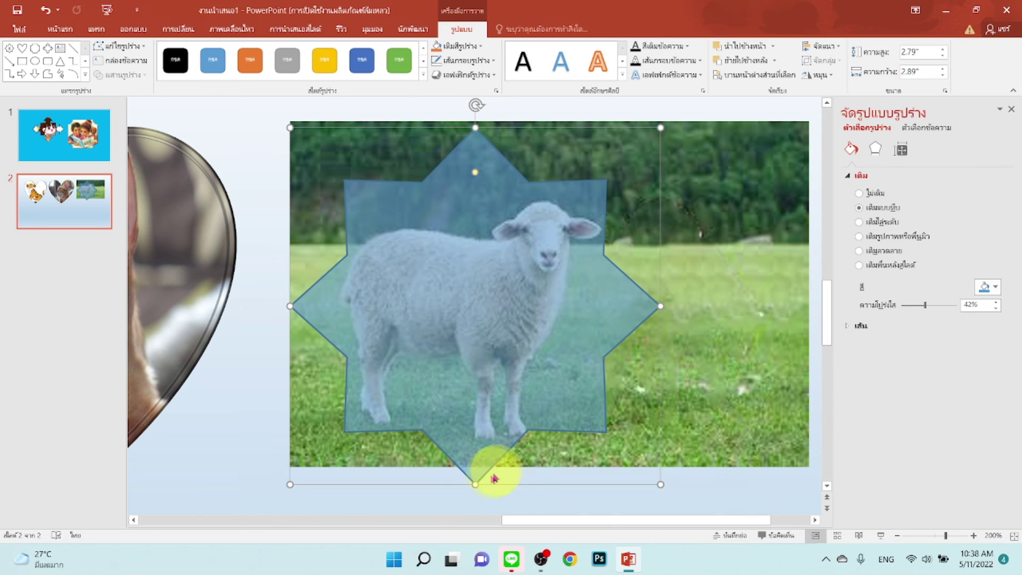
pyautogui.moveTo(475, 484); pyautogui.dragTo(477, 474)
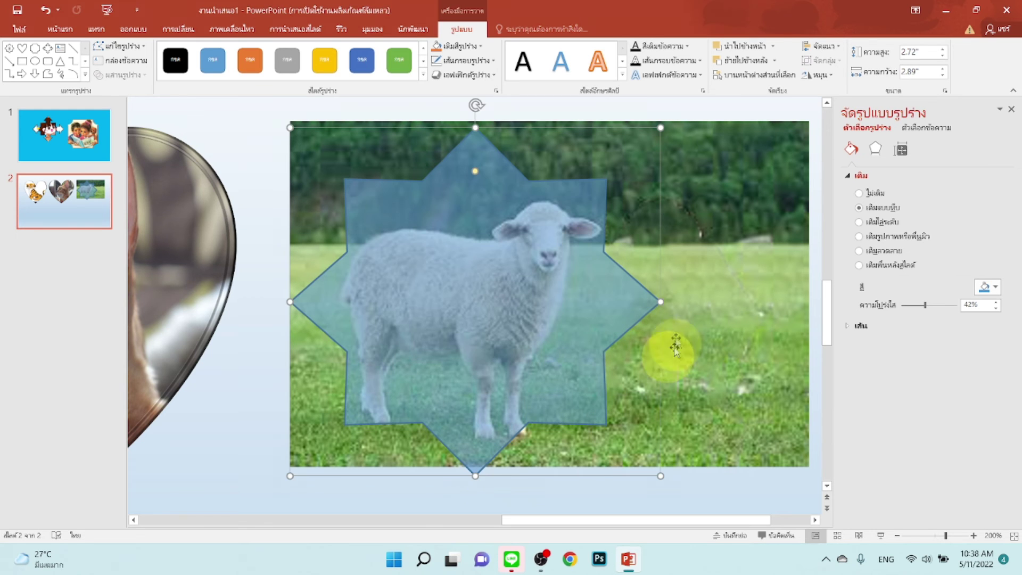
pyautogui.moveTo(661, 302); pyautogui.dragTo(683, 294)
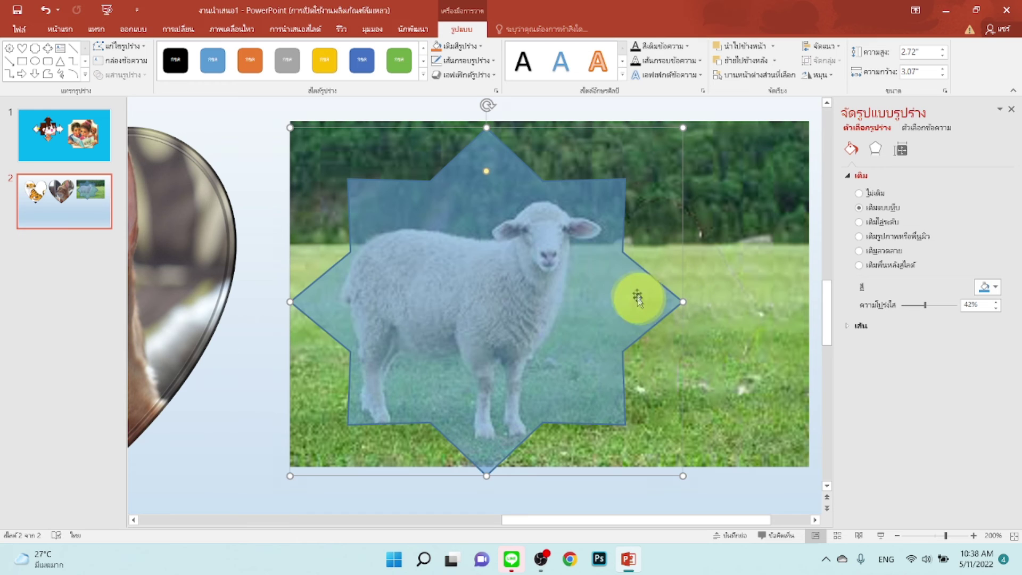
pyautogui.moveTo(613, 275); pyautogui.dragTo(615, 274)
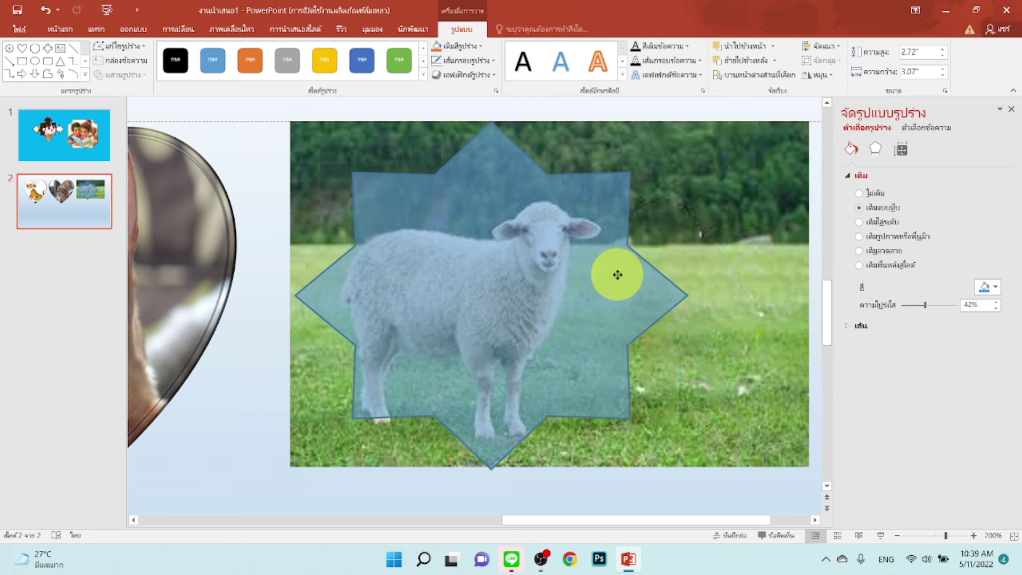
pyautogui.moveTo(615, 274); pyautogui.dragTo(615, 280)
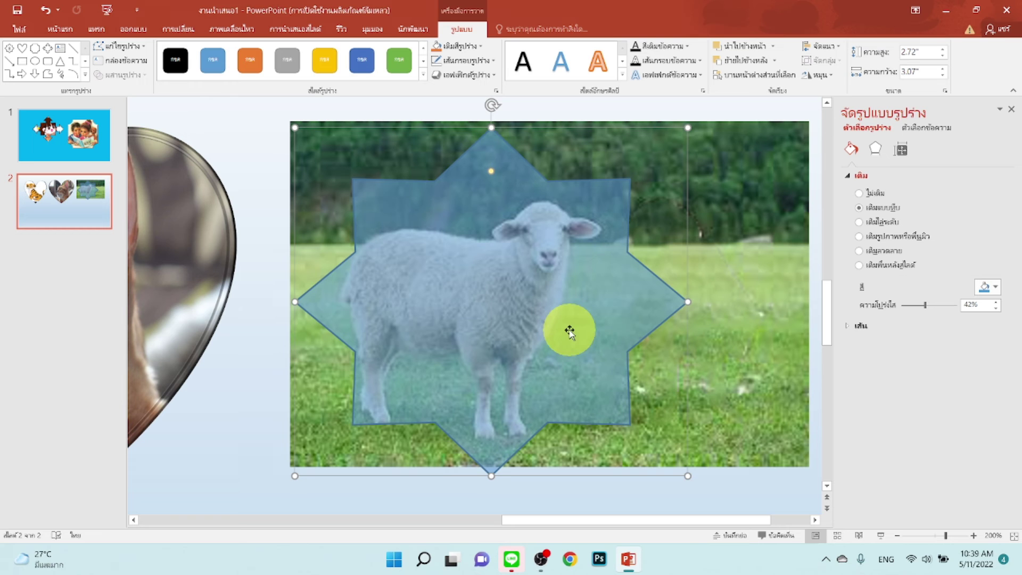
pyautogui.click(1013, 109)
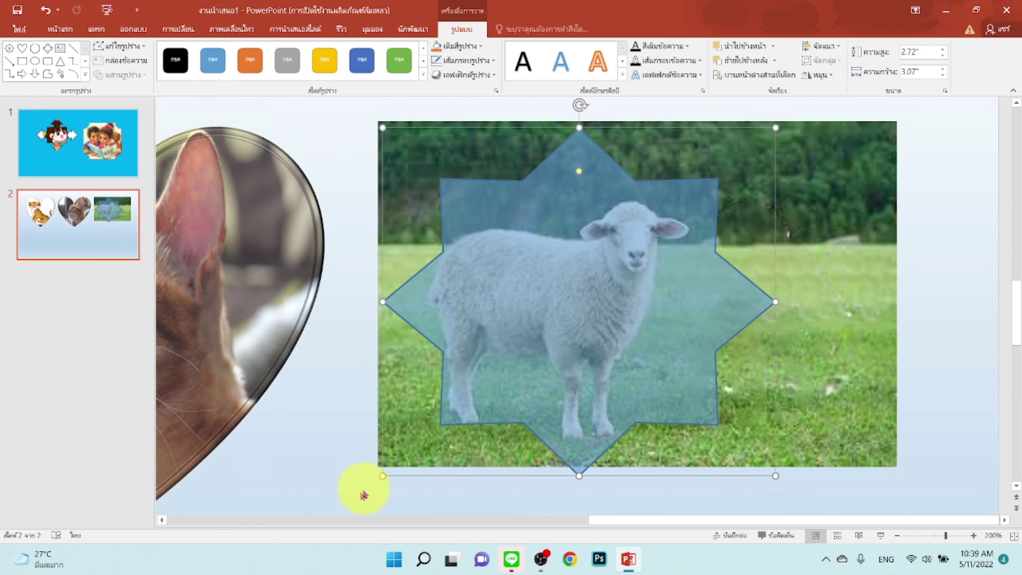
# Select the sheep photo and the star, then apply Merge Shapes > Intersect.
pyautogui.click(874, 400)
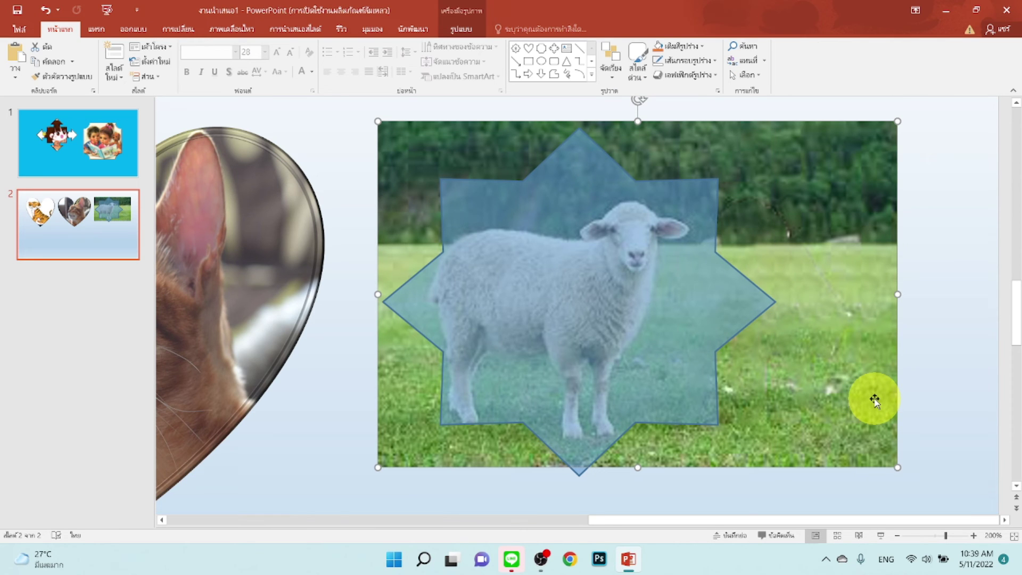
pyautogui.keyDown('shift'); pyautogui.click(658, 355); pyautogui.keyUp('shift')
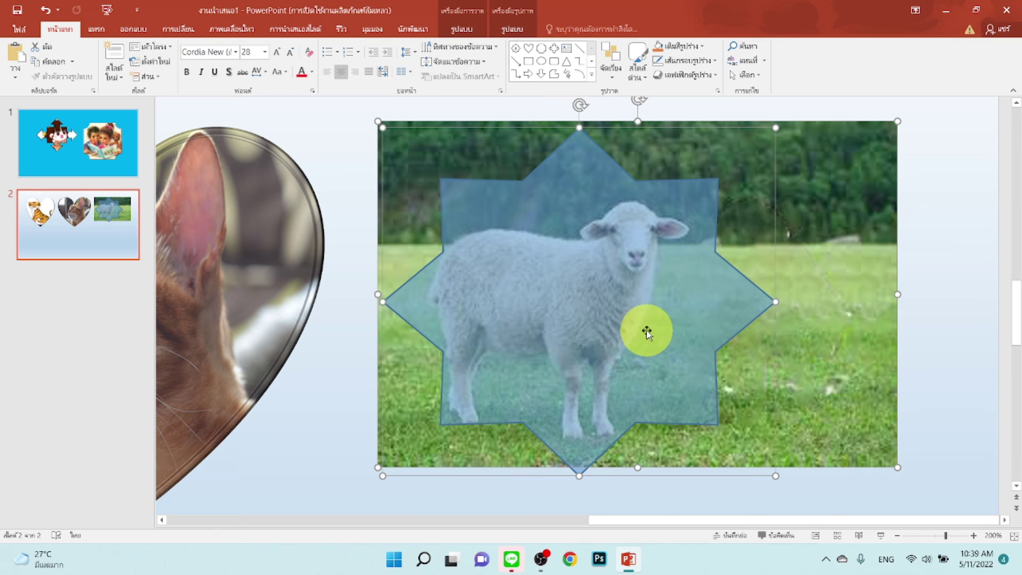
pyautogui.click(470, 30)
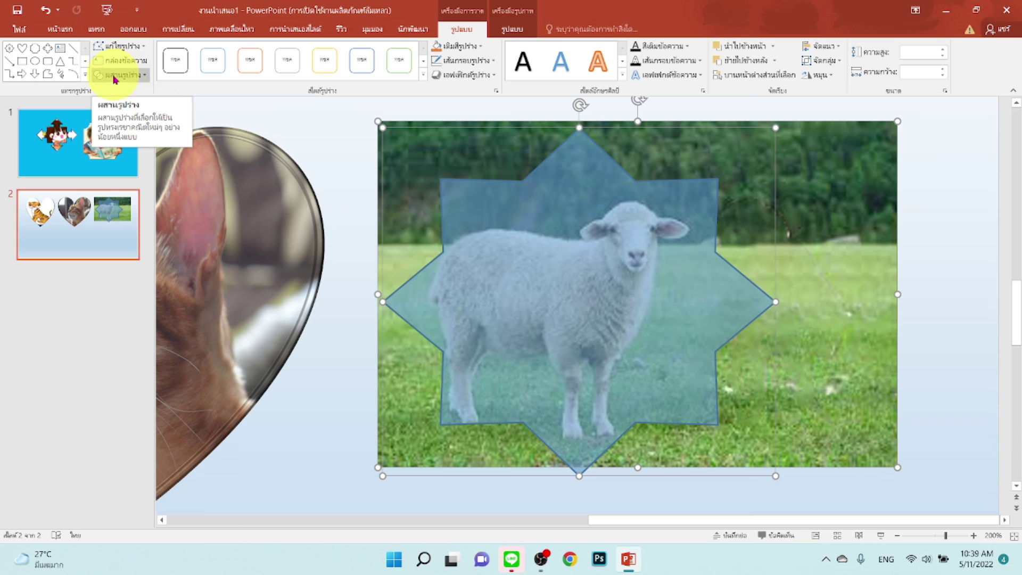
pyautogui.click(130, 80)
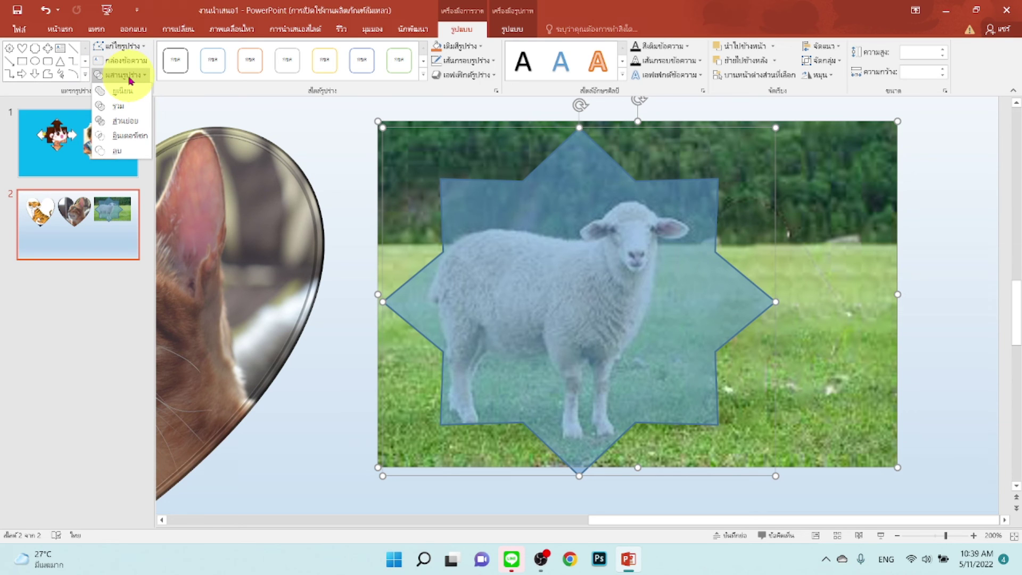
pyautogui.click(126, 137)
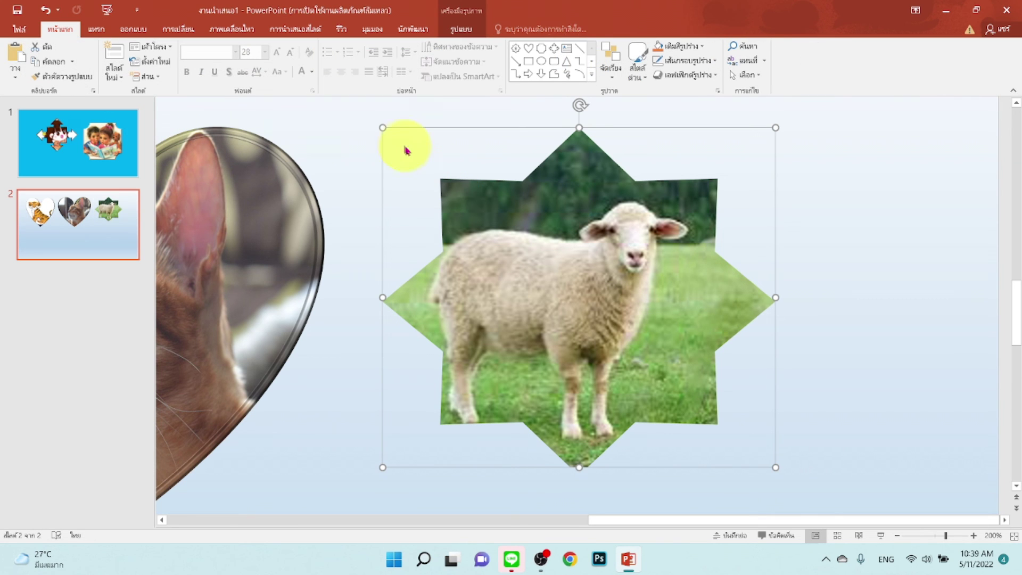
pyautogui.scroll(-10, 364, 242)
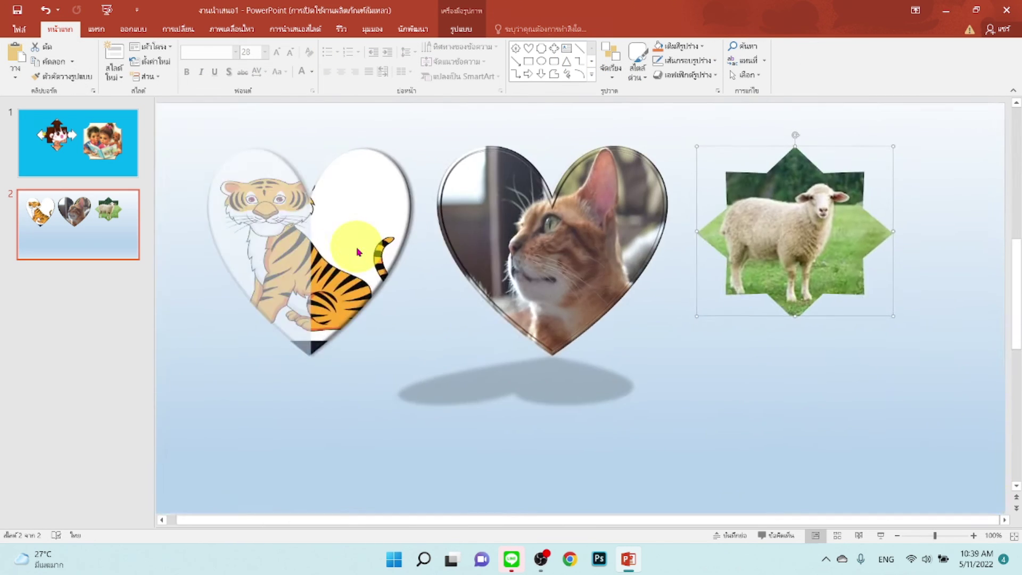
# Nudge the star-shaped sheep picture and give it a preset shadow and a bevel from Picture Effects.
pyautogui.moveTo(753, 278); pyautogui.dragTo(767, 290)
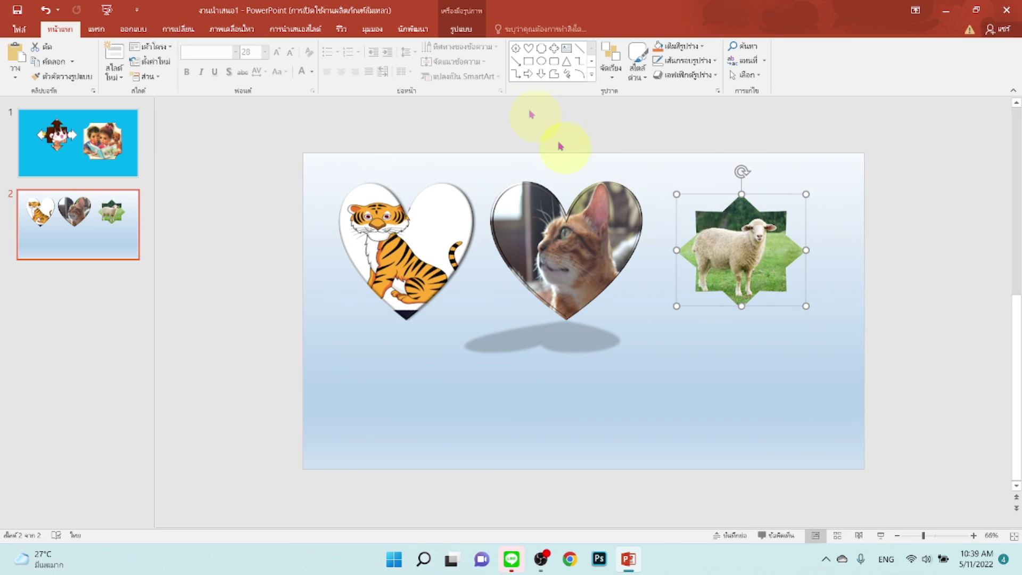
pyautogui.click(461, 29)
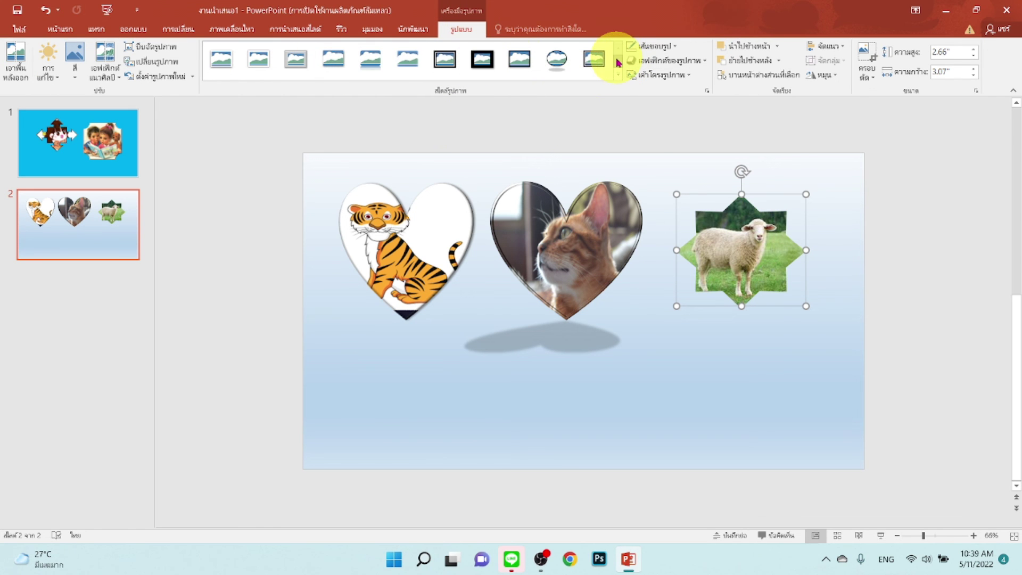
pyautogui.click(618, 61)
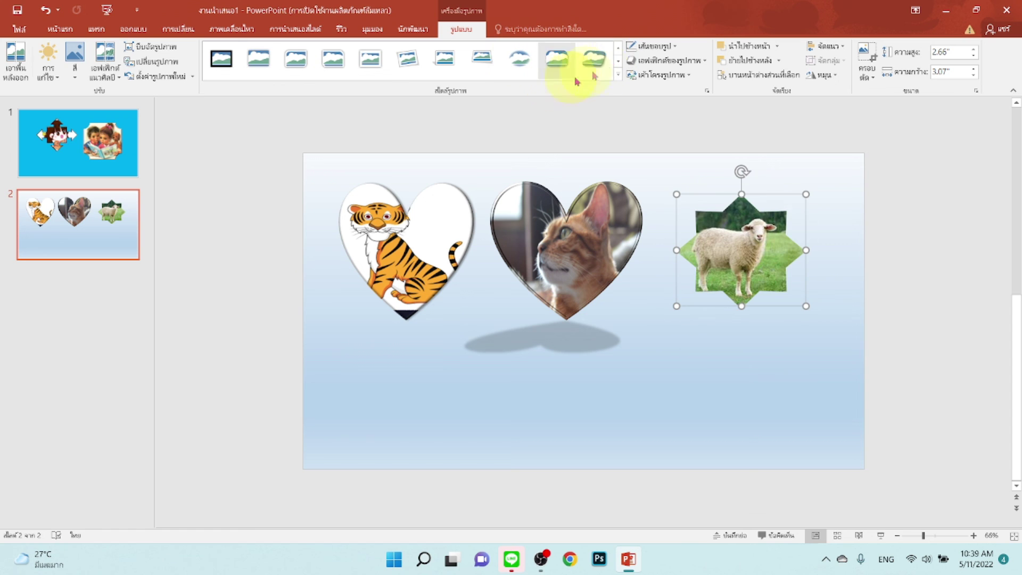
pyautogui.click(703, 63)
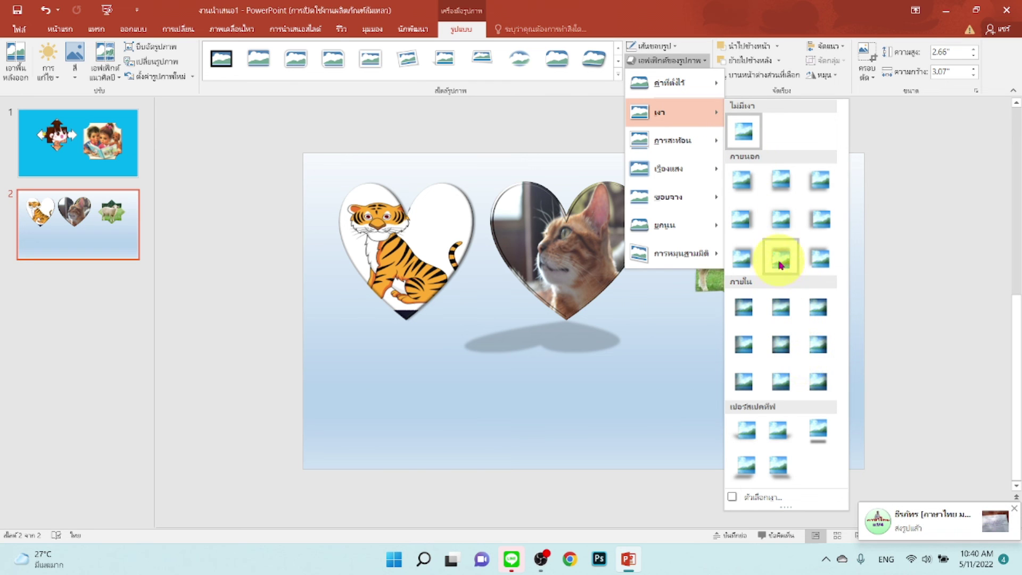
pyautogui.click(782, 302)
pyautogui.click(678, 62)
pyautogui.moveTo(673, 224)
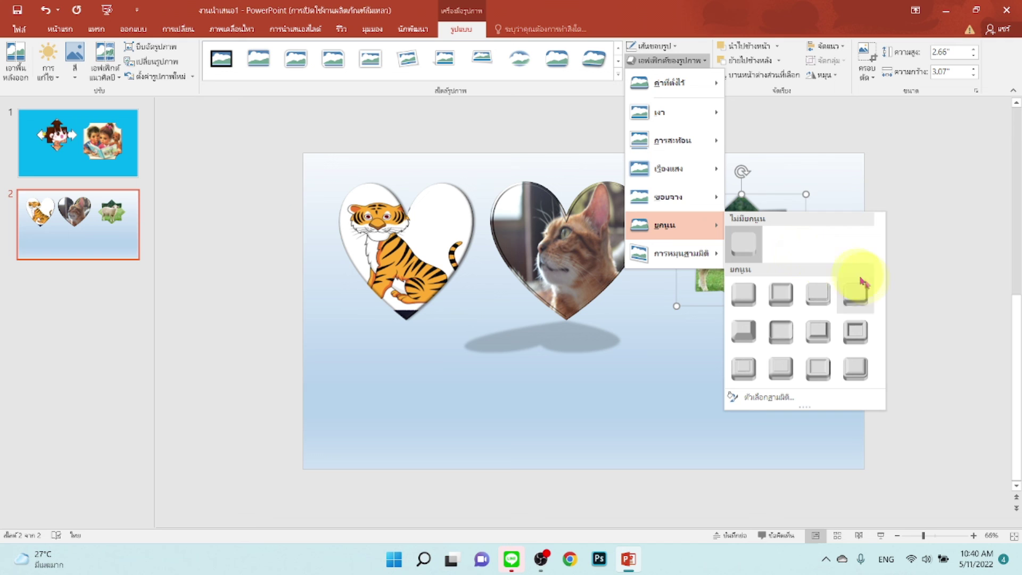
pyautogui.click(855, 295)
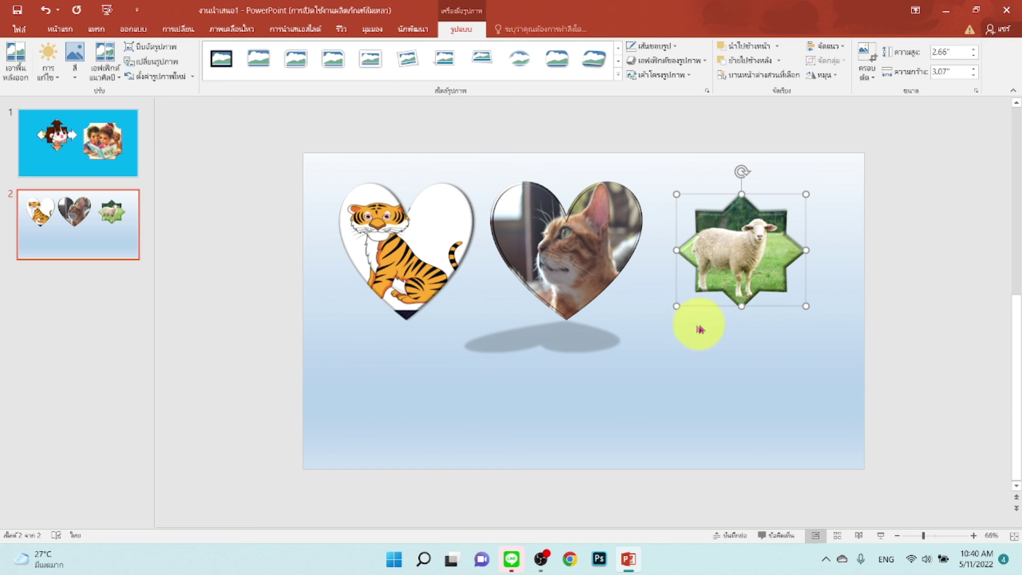
# Enlarge the sheep star, move the tiger heart left, the star up-right, and the cat heart between them.
pyautogui.moveTo(677, 304); pyautogui.dragTo(650, 329)
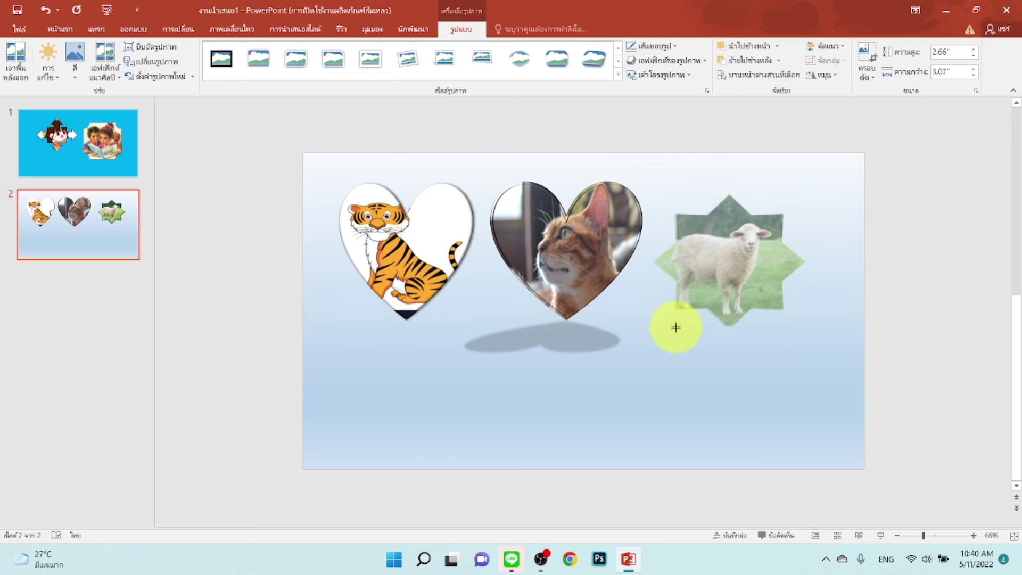
pyautogui.moveTo(754, 281)
pyautogui.mouseDown()
pyautogui.moveTo(765, 329)
pyautogui.moveTo(774, 291)
pyautogui.mouseUp()
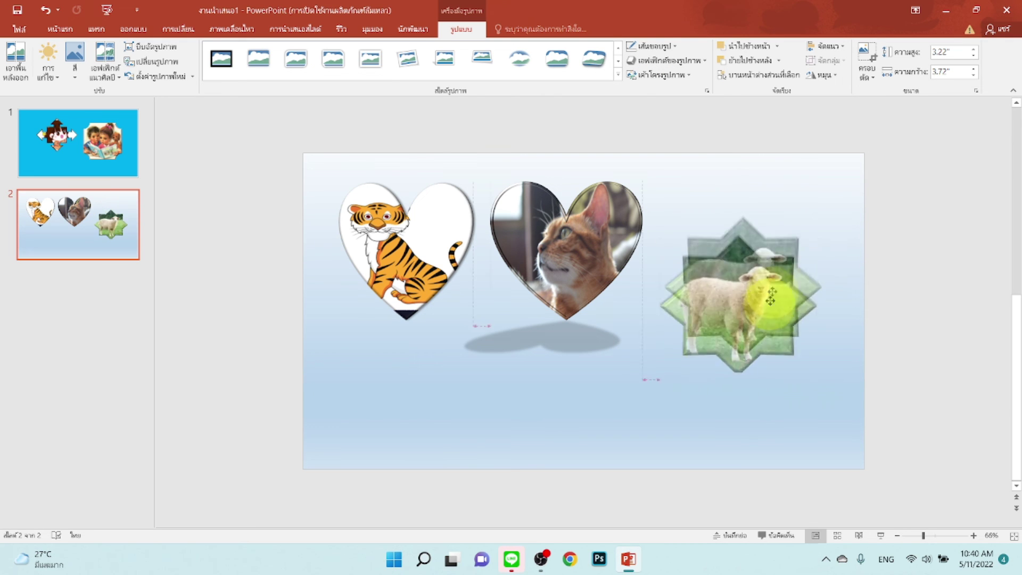
pyautogui.moveTo(589, 265); pyautogui.dragTo(597, 335)
pyautogui.moveTo(425, 266); pyautogui.dragTo(408, 335)
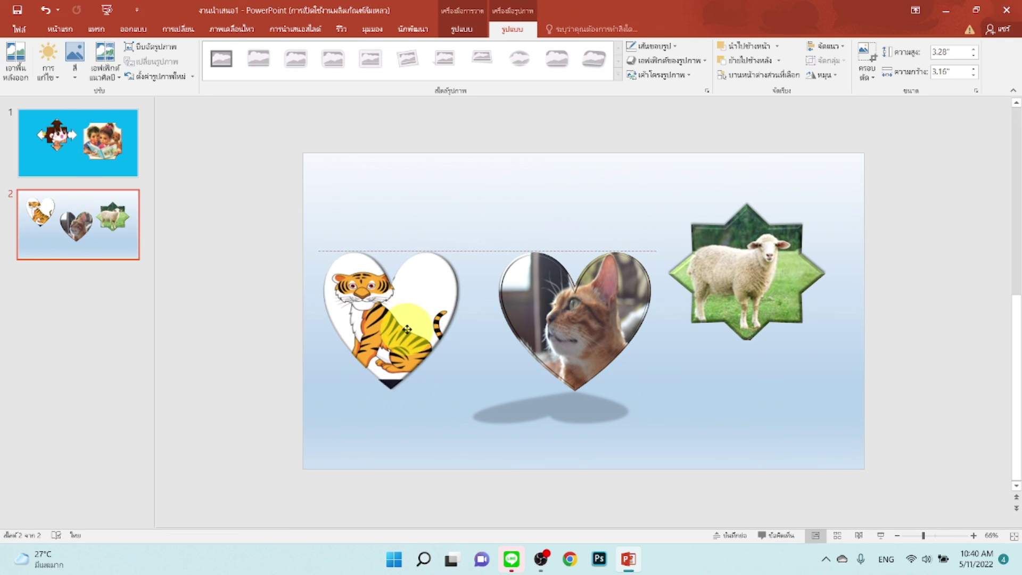
pyautogui.moveTo(752, 270); pyautogui.dragTo(760, 249)
pyautogui.moveTo(577, 303); pyautogui.dragTo(588, 278)
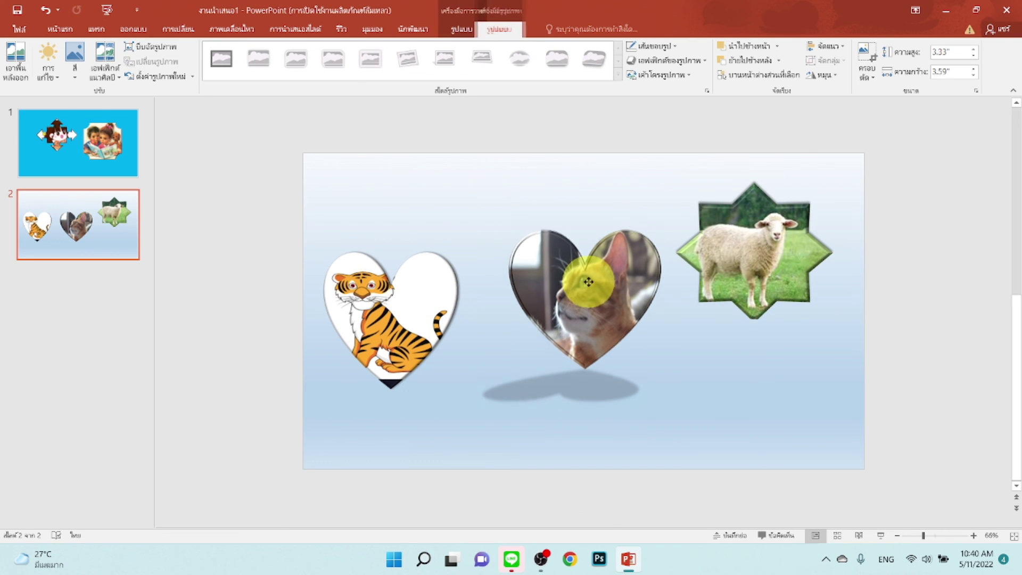
pyautogui.moveTo(397, 325); pyautogui.dragTo(412, 326)
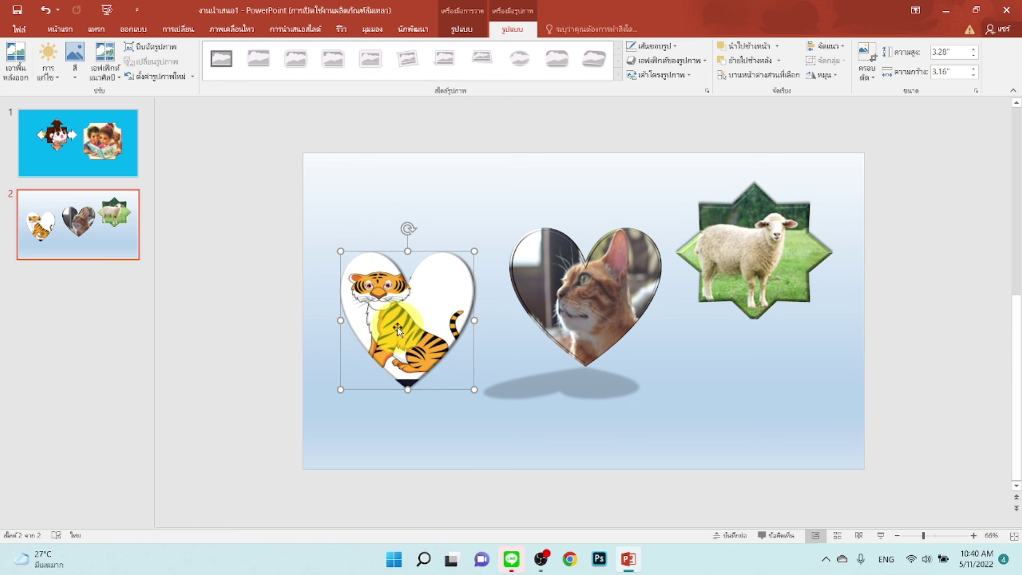
# Play slide 2 full screen from the status bar's Slide Show button.
pyautogui.click(877, 534)
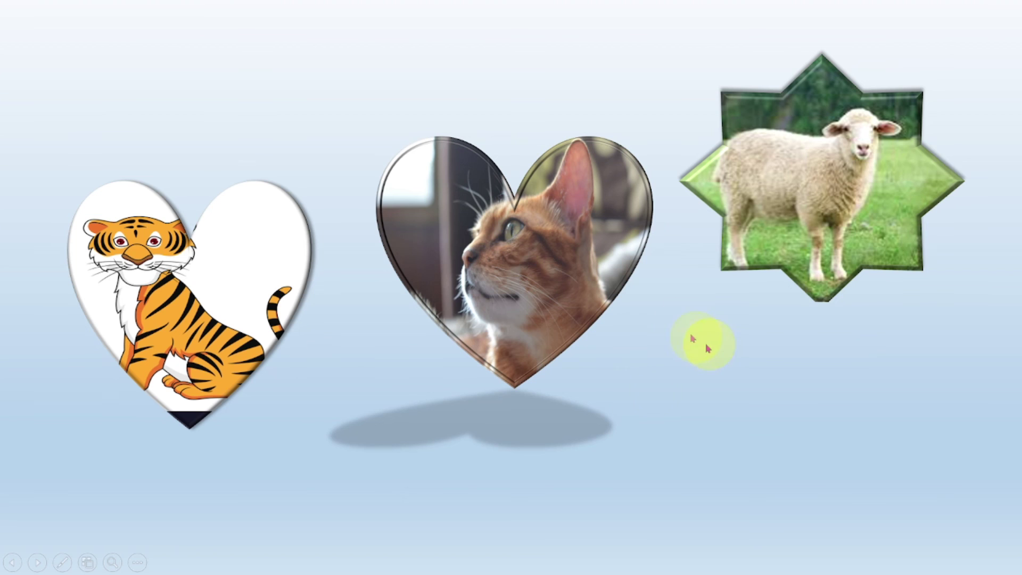